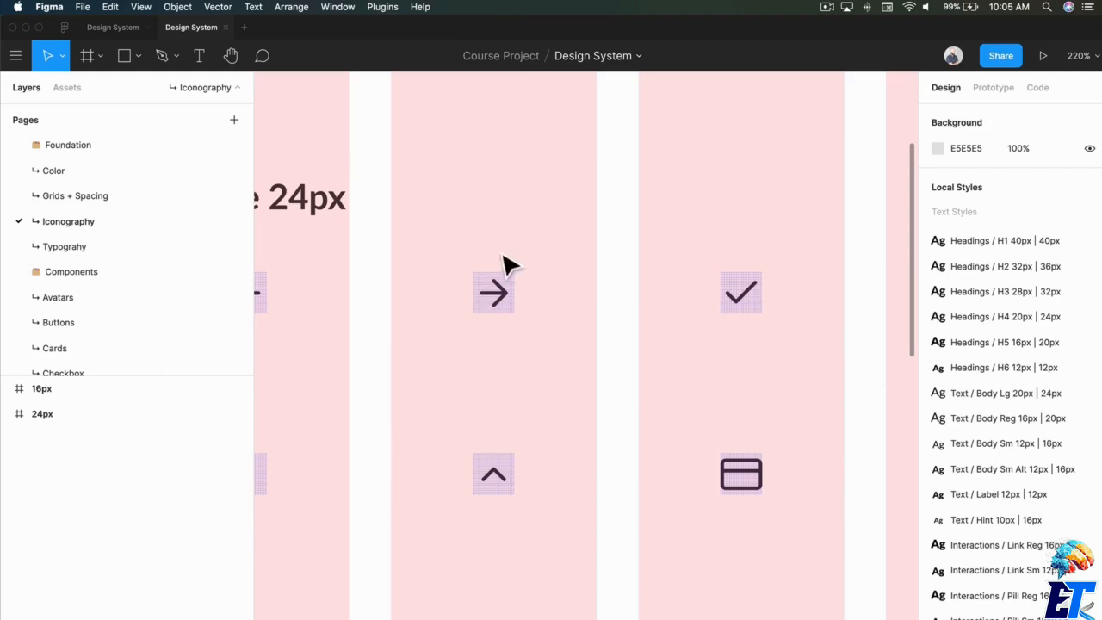
Open the Feather Icons plugin to view its icon set, and close it without inserting an icon.
{"action": "scroll", "coordinate": [619, 352], "scroll_direction": "left", "scroll_amount": 5}
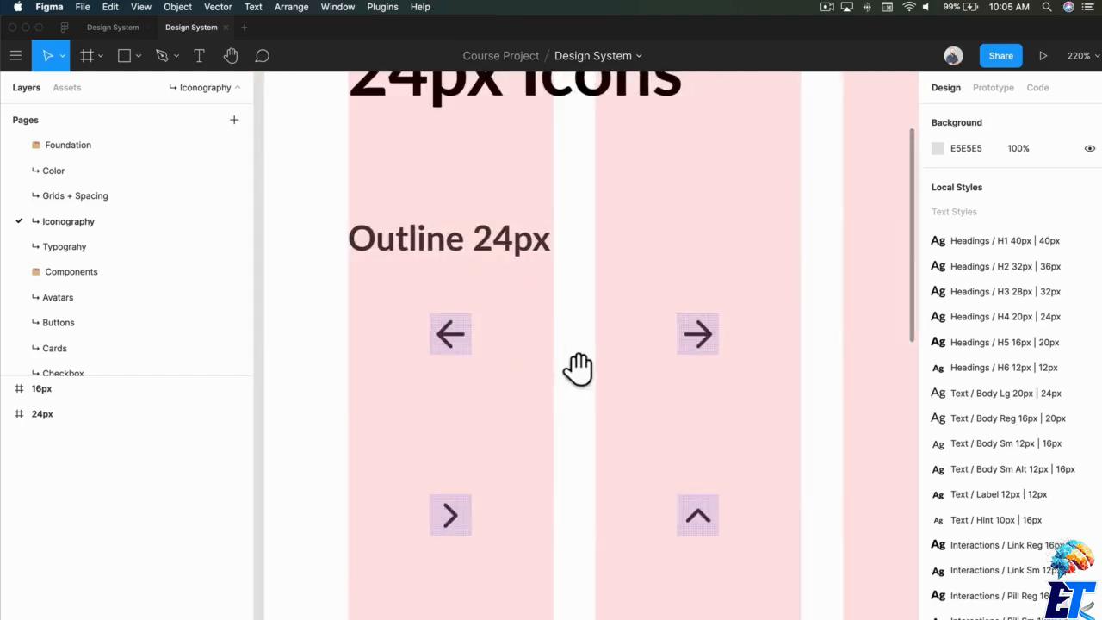
{"action": "left_click", "coordinate": [372, 8]}
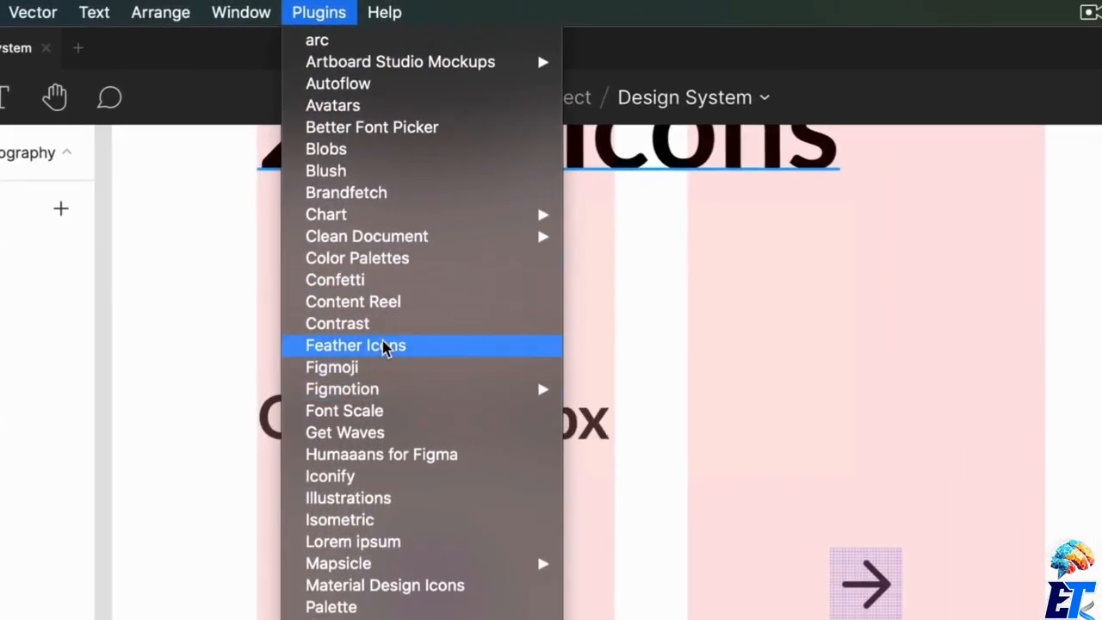
{"action": "left_click", "coordinate": [381, 346]}
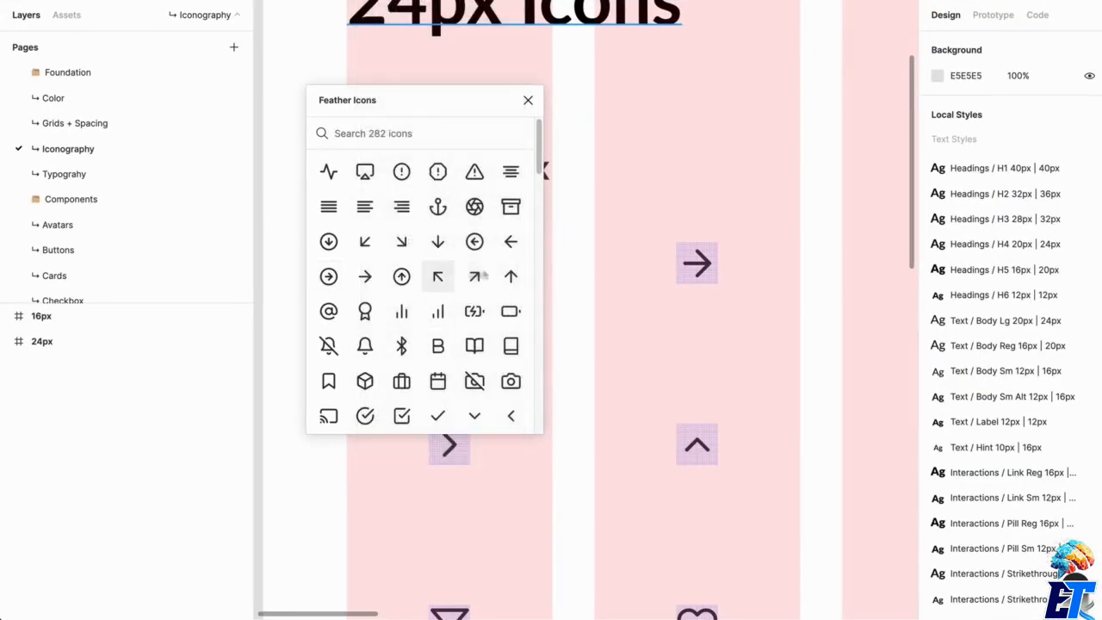
{"action": "left_click", "coordinate": [527, 100]}
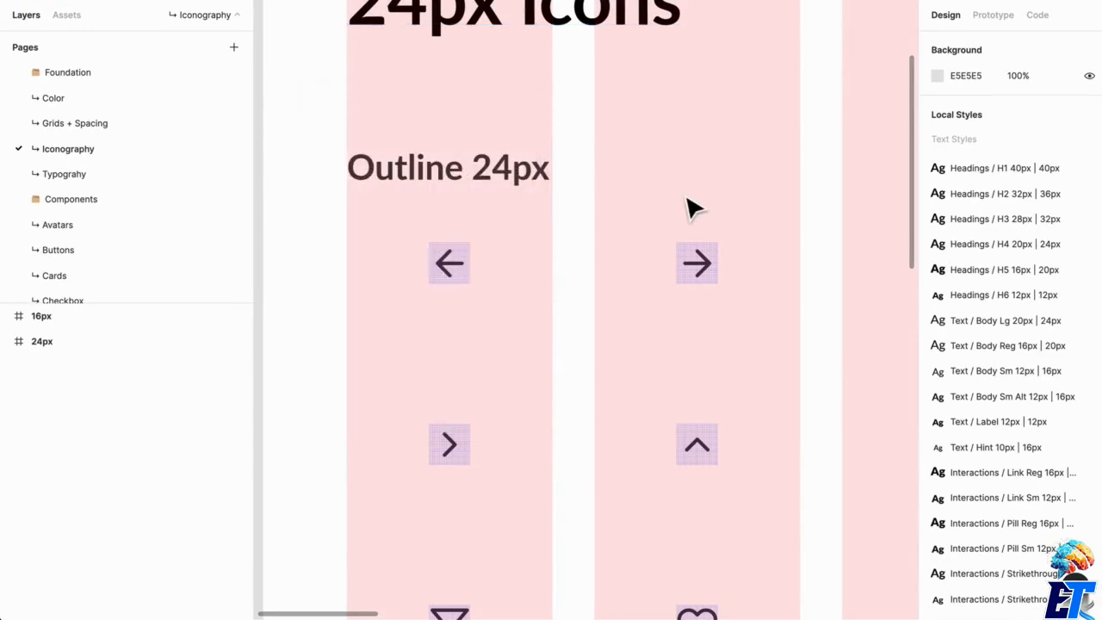
Examine the outline and filled icon sets in the 24px and 16px frames on the Iconography page.
{"action": "scroll", "coordinate": [701, 369], "scroll_direction": "down", "scroll_amount": 5}
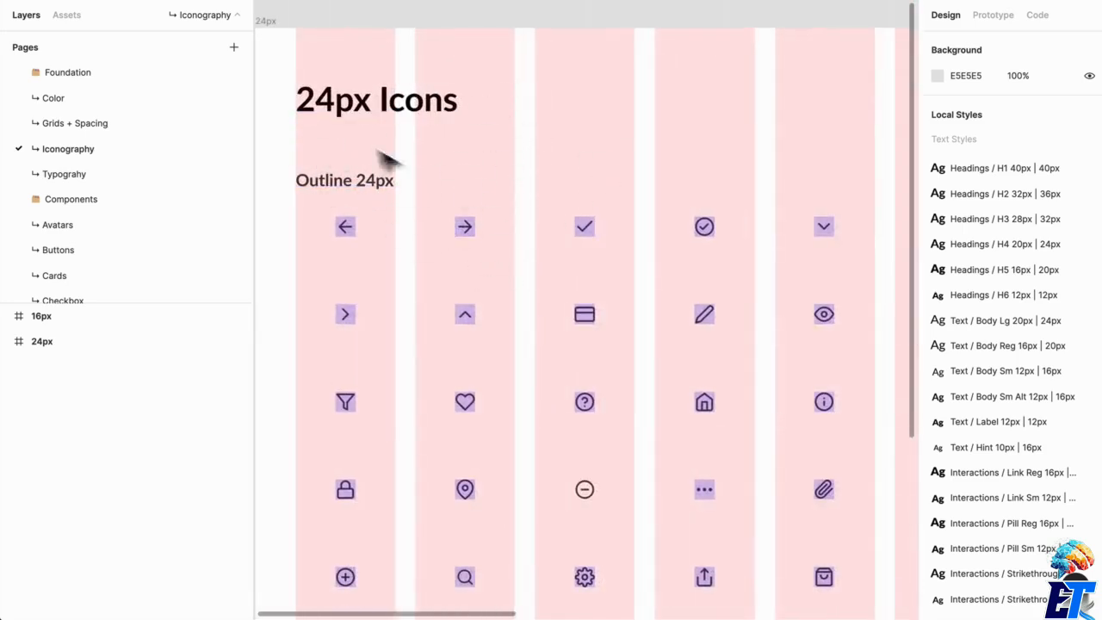
{"action": "scroll", "coordinate": [600, 194], "scroll_direction": "down", "scroll_amount": 3}
{"action": "left_click_drag", "start_coordinate": [618, 217], "coordinate": [258, 210]}
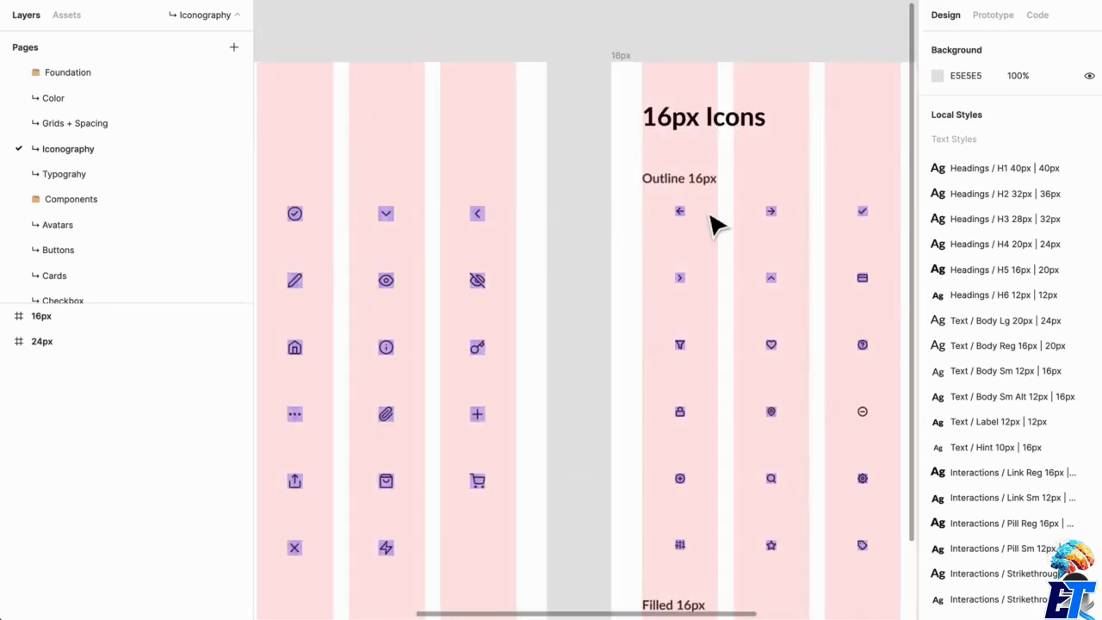
{"action": "scroll", "coordinate": [713, 229], "scroll_direction": "down", "scroll_amount": 3}
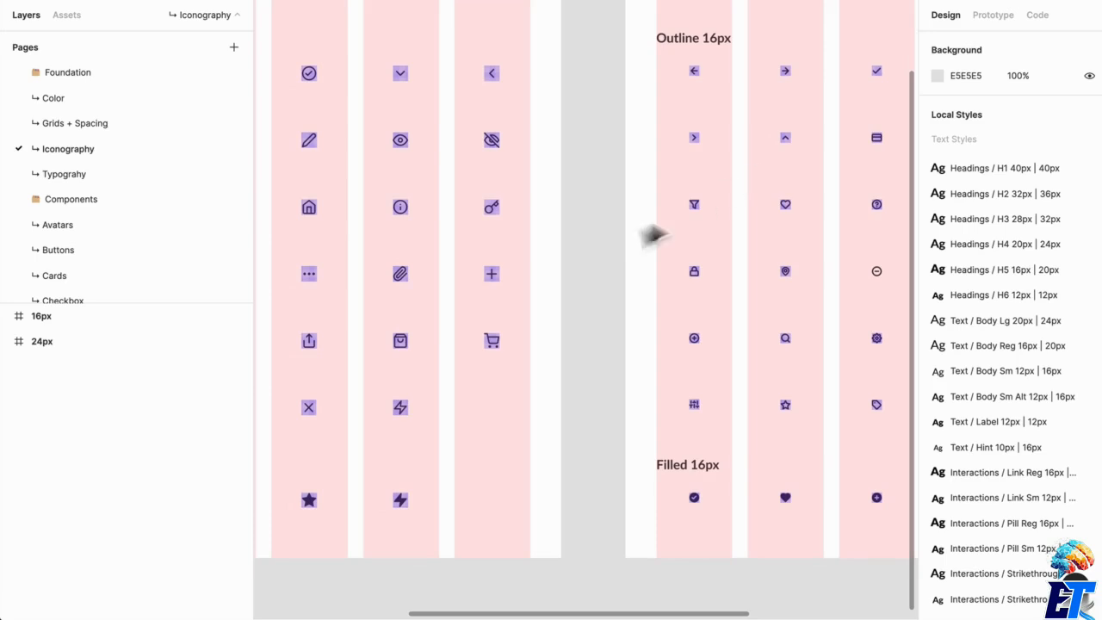
{"action": "left_click_drag", "start_coordinate": [489, 198], "coordinate": [627, 213]}
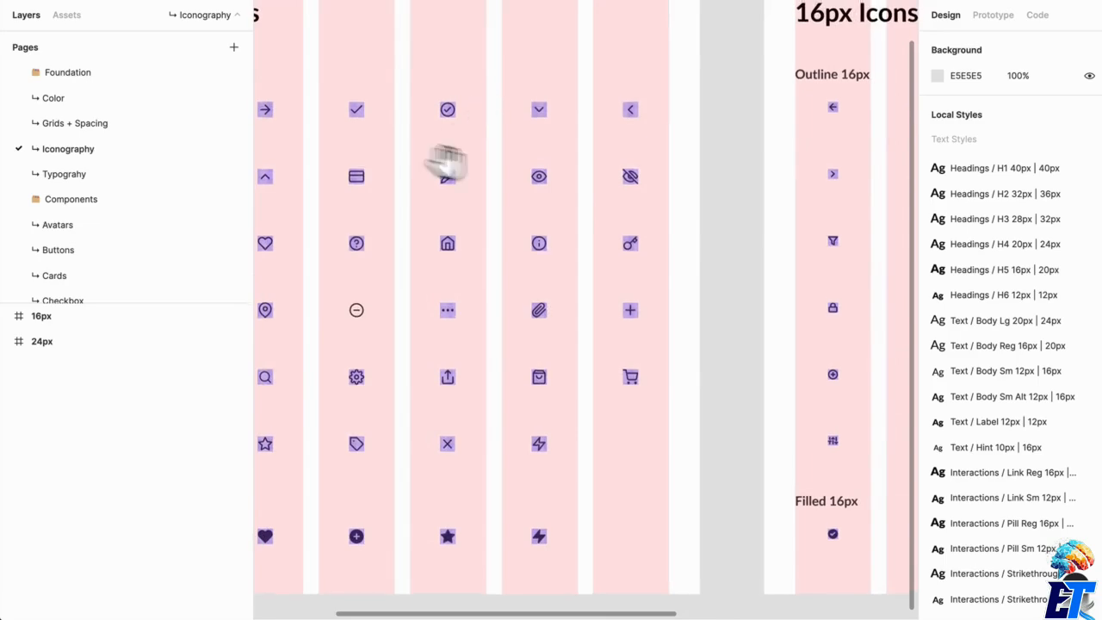
{"action": "left_click_drag", "start_coordinate": [442, 163], "coordinate": [566, 226]}
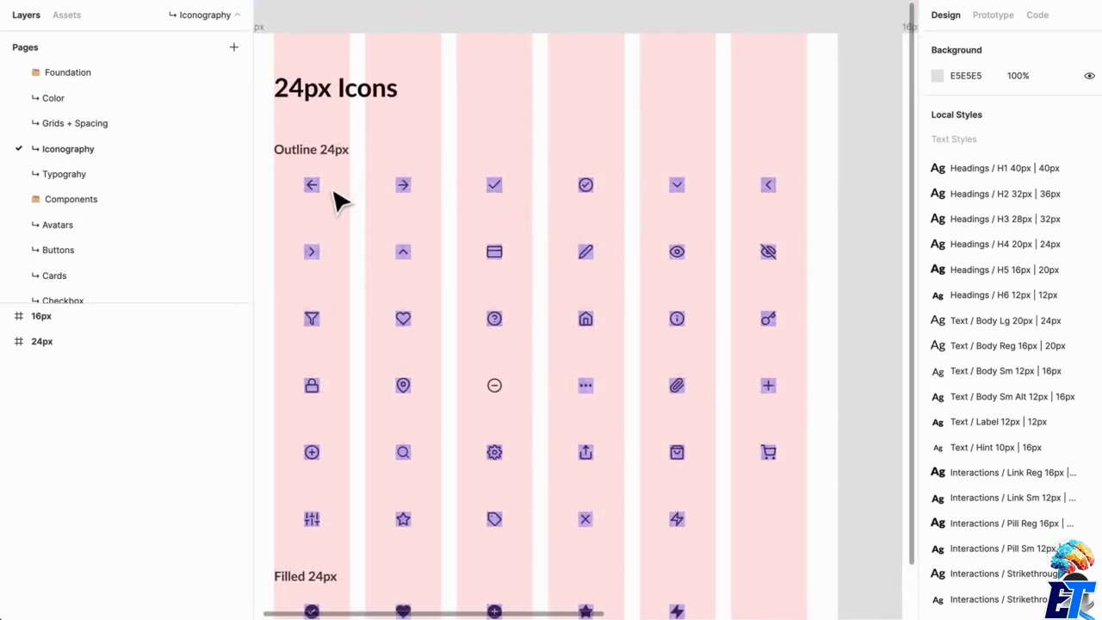
{"action": "scroll", "coordinate": [839, 262], "scroll_direction": "right", "scroll_amount": 5}
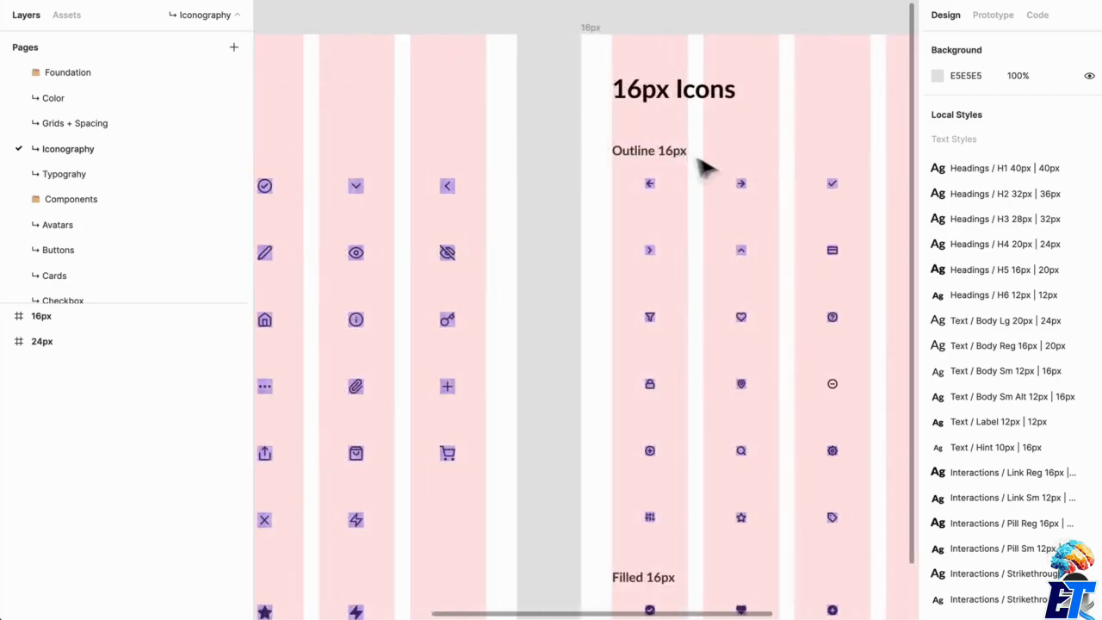
{"action": "scroll", "coordinate": [743, 238], "scroll_direction": "left", "scroll_amount": 3}
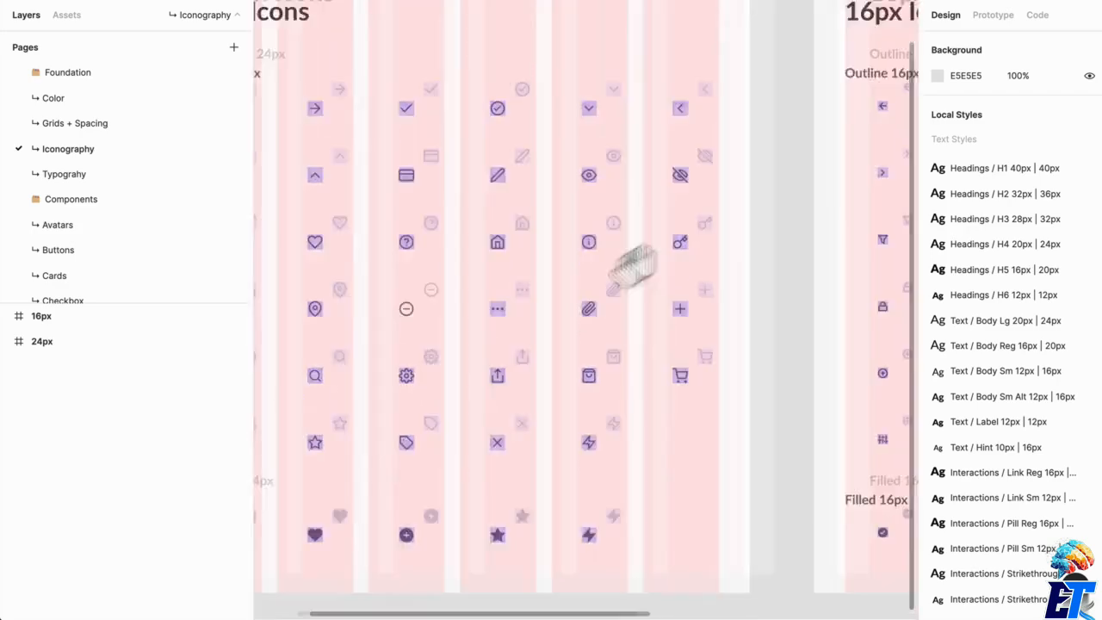
{"action": "scroll", "coordinate": [451, 361], "scroll_direction": "up", "scroll_amount": 5, "text": "ctrl"}
{"action": "left_click_drag", "start_coordinate": [448, 375], "coordinate": [531, 389]}
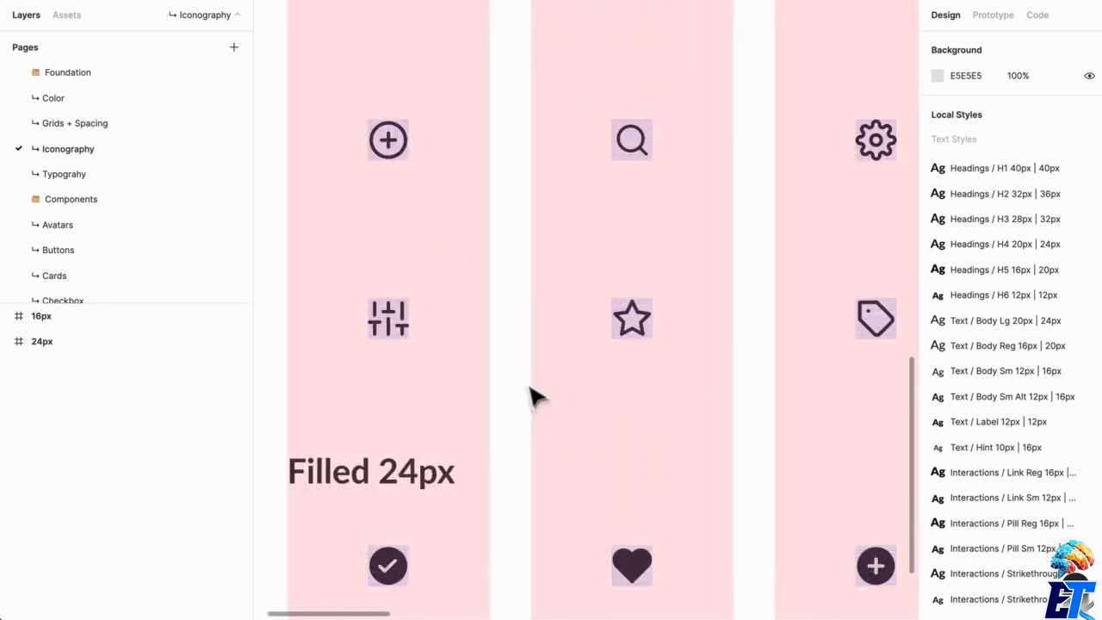
{"action": "scroll", "coordinate": [528, 387], "scroll_direction": "down", "scroll_amount": 5, "text": "ctrl"}
{"action": "scroll", "coordinate": [516, 430], "scroll_direction": "up", "scroll_amount": 5, "text": "ctrl"}
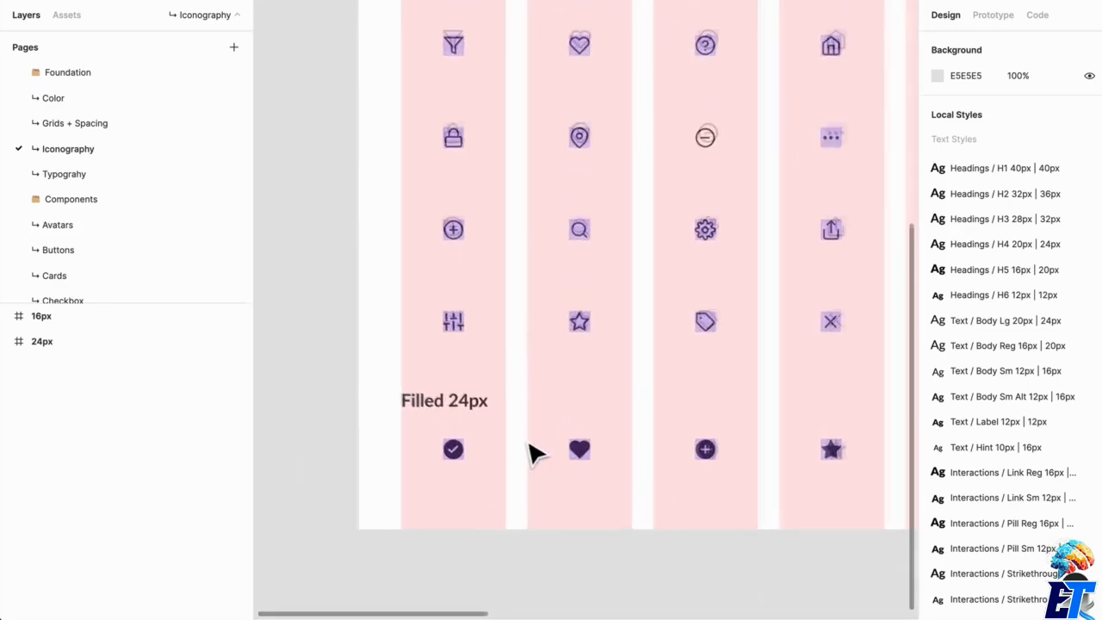
{"action": "scroll", "coordinate": [697, 422], "scroll_direction": "right", "scroll_amount": 2}
{"action": "scroll", "coordinate": [674, 394], "scroll_direction": "up", "scroll_amount": 1}
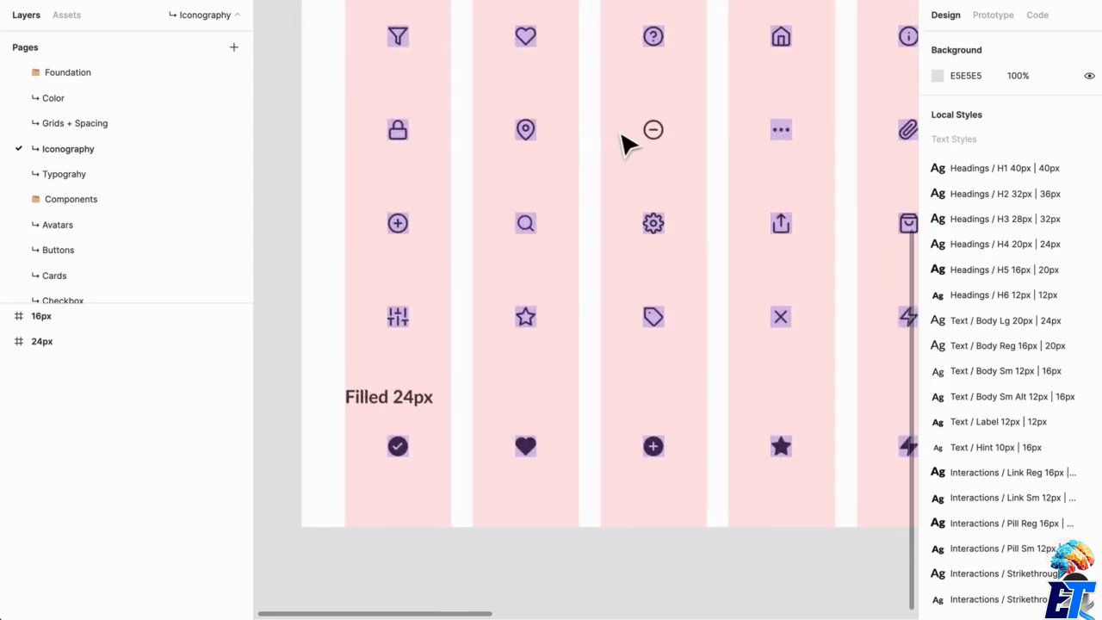
Hide the layout grids on the Iconography page.
{"action": "key", "text": "ctrl"}
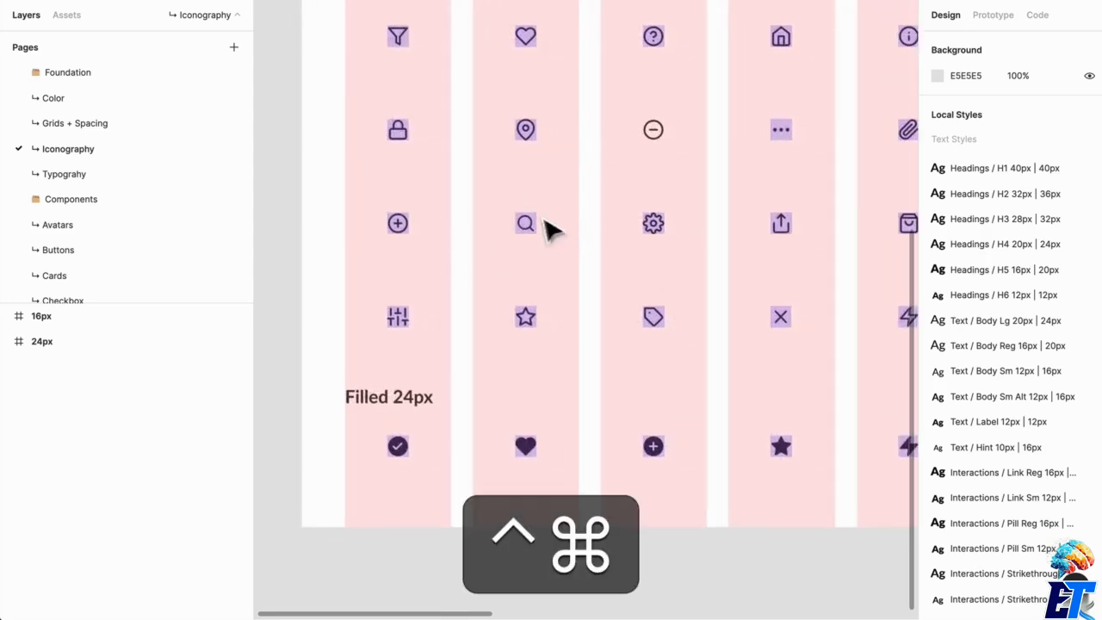
{"action": "scroll", "coordinate": [525, 219], "scroll_direction": "up", "scroll_amount": 10, "text": "super"}
{"action": "scroll", "coordinate": [651, 356], "scroll_direction": "down", "scroll_amount": 10, "text": "super"}
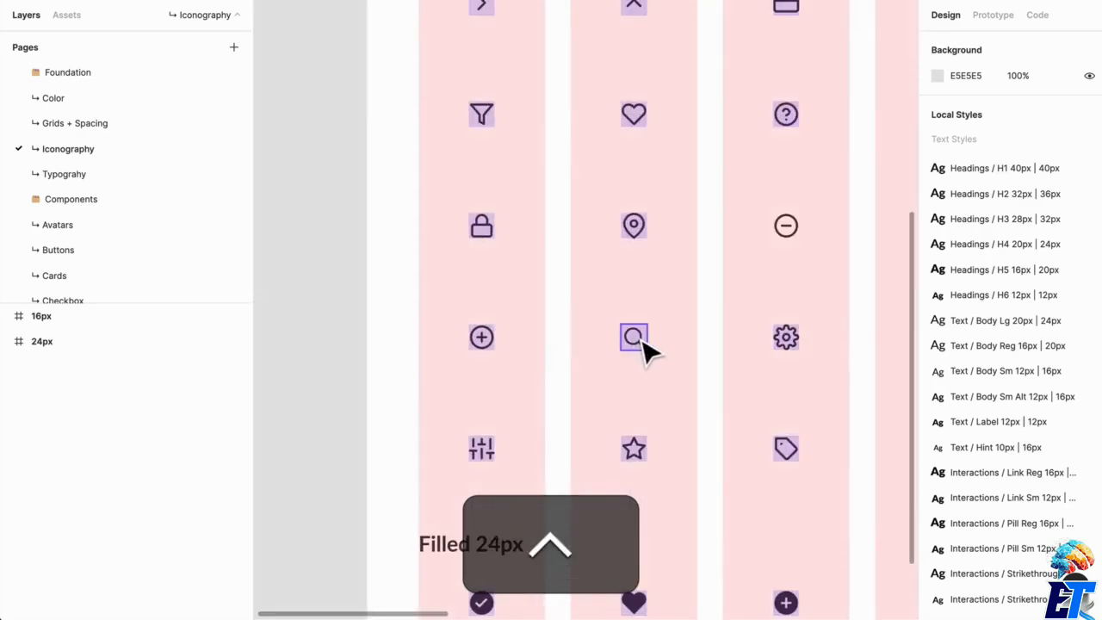
{"action": "key", "text": "ctrl+g"}
{"action": "scroll", "coordinate": [680, 361], "scroll_direction": "down", "scroll_amount": 5}
{"action": "scroll", "coordinate": [654, 327], "scroll_direction": "right", "scroll_amount": 3}
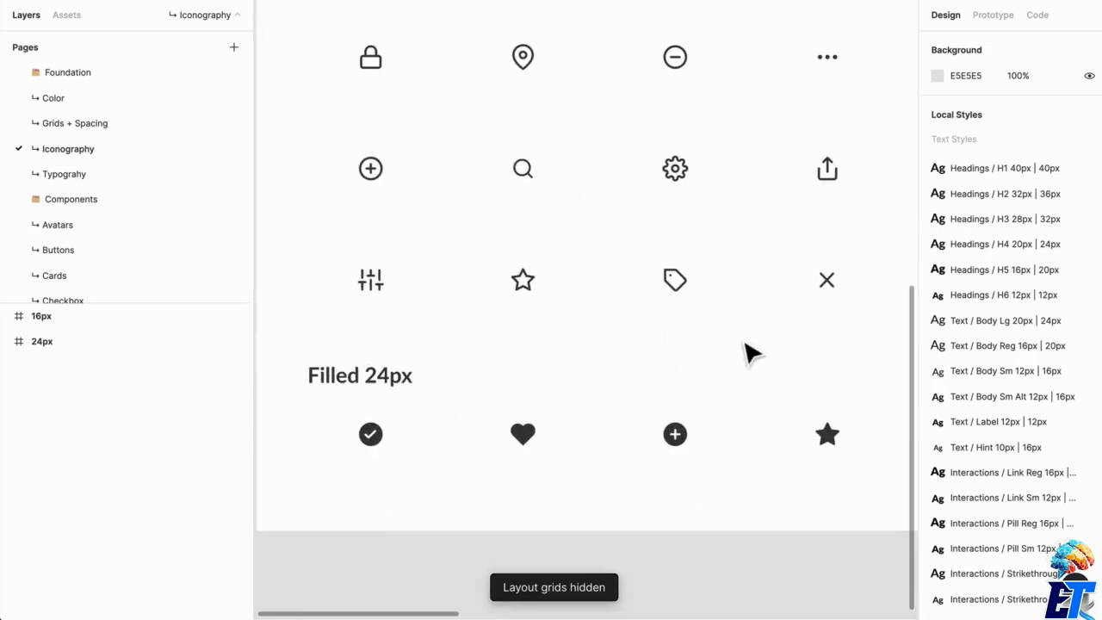
Look over the outline and filled icons of the 24px frame without the grids.
{"action": "scroll", "coordinate": [748, 351], "scroll_direction": "down", "scroll_amount": 2, "text": "super"}
{"action": "left_click_drag", "start_coordinate": [740, 367], "coordinate": [603, 440]}
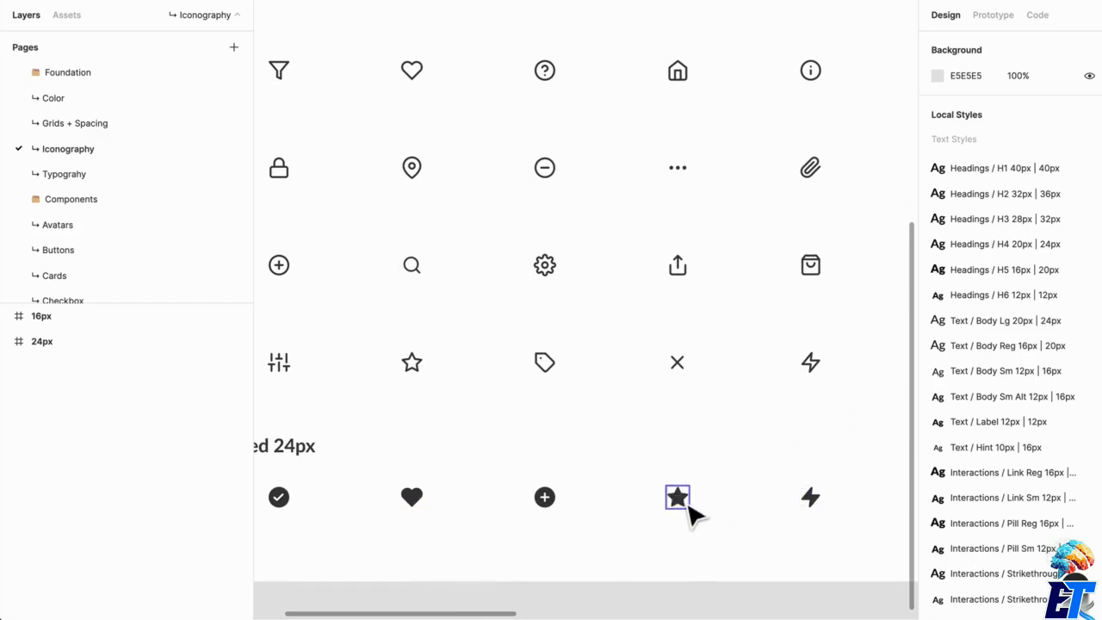
{"action": "scroll", "coordinate": [728, 494], "scroll_direction": "up", "scroll_amount": 1}
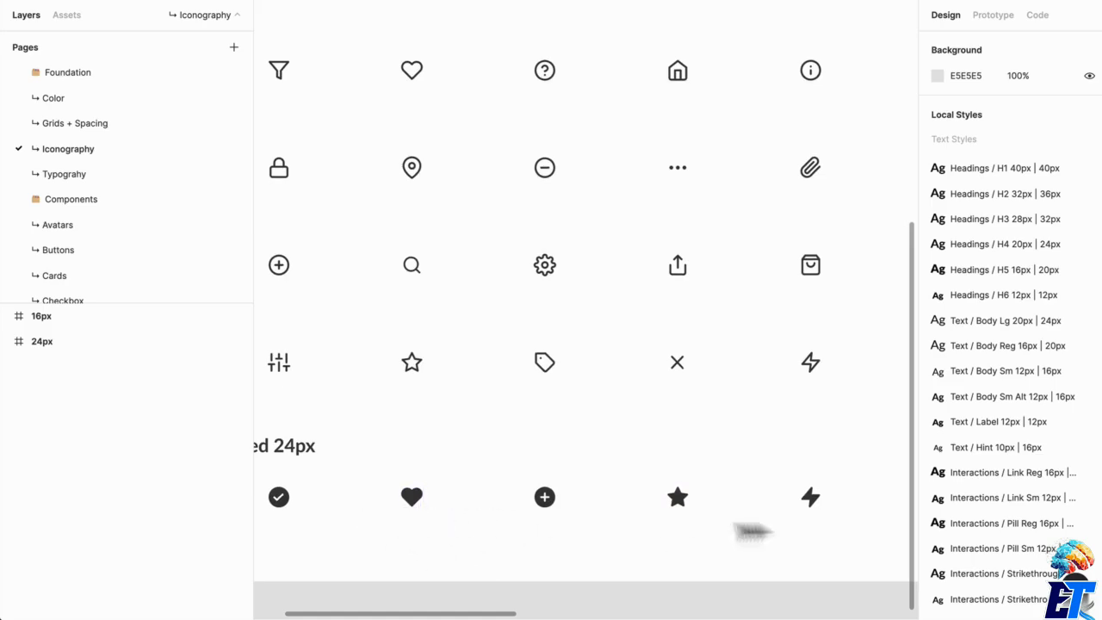
{"action": "scroll", "coordinate": [812, 524], "scroll_direction": "down", "scroll_amount": 3}
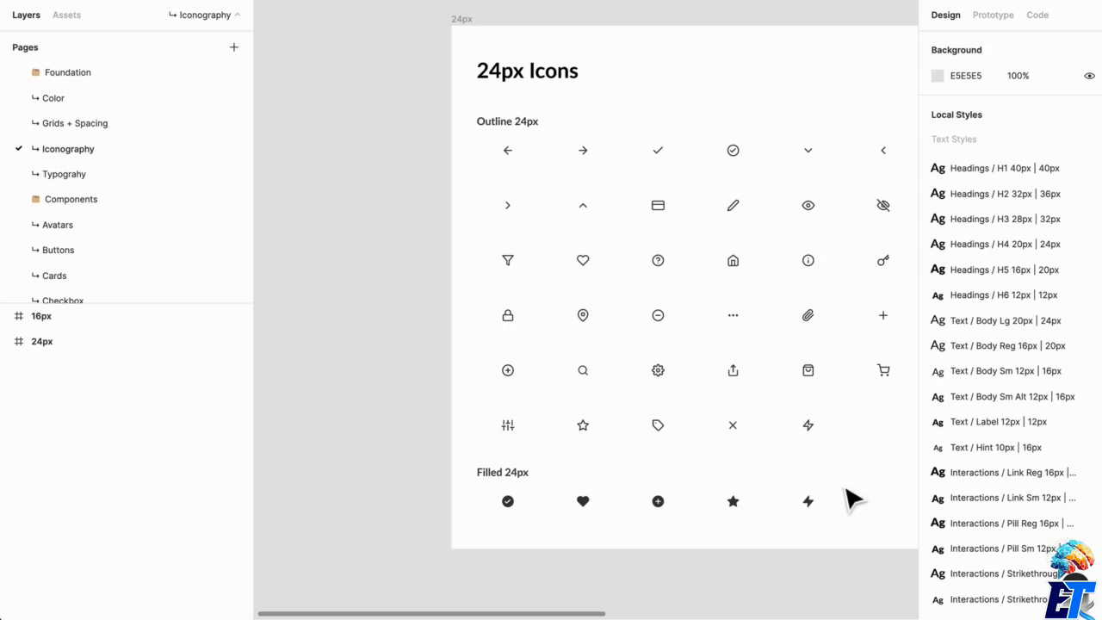
{"action": "left_click_drag", "start_coordinate": [846, 493], "coordinate": [797, 504]}
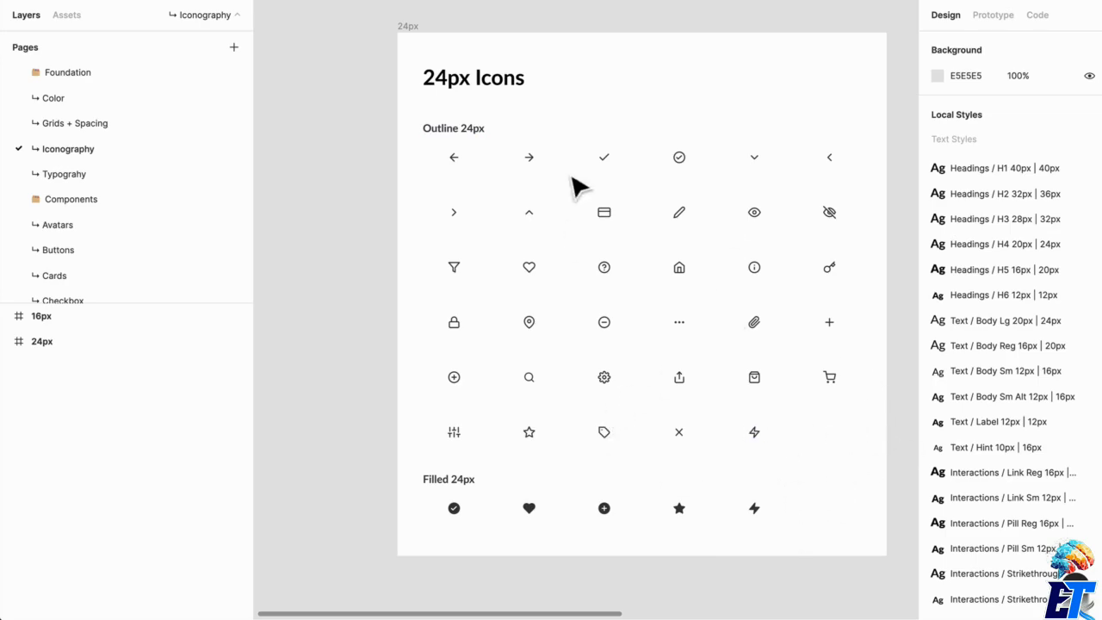
{"action": "scroll", "coordinate": [721, 267], "scroll_direction": "right", "scroll_amount": 1}
{"action": "scroll", "coordinate": [721, 267], "scroll_direction": "up", "scroll_amount": 1}
{"action": "scroll", "coordinate": [413, 197], "scroll_direction": "up", "scroll_amount": 3}
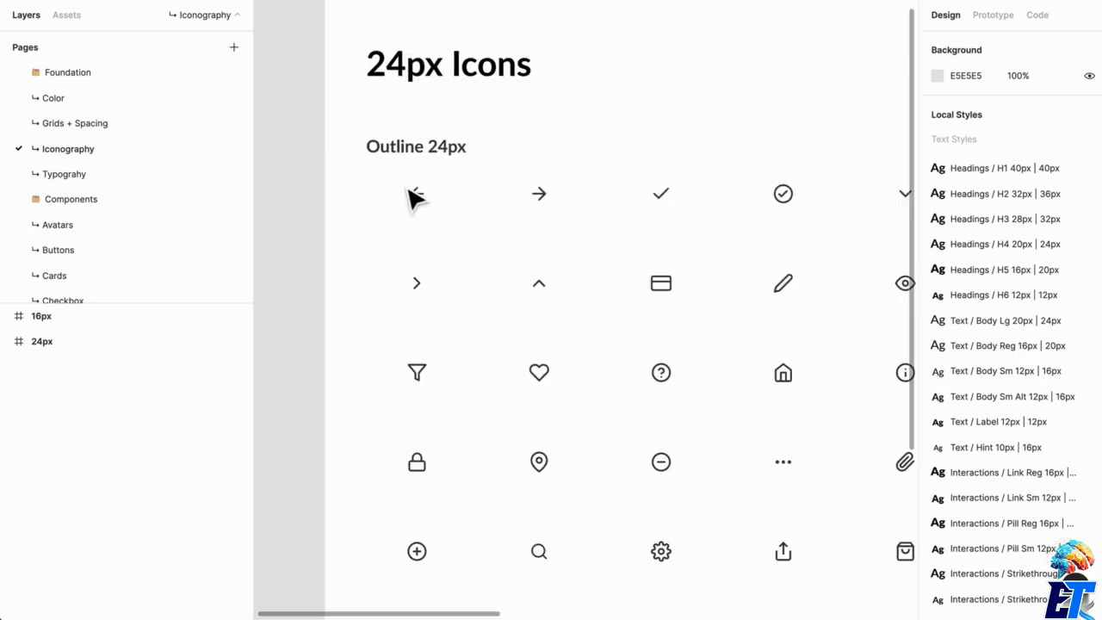
Inspect the arrow-left component in the 24px frame and the Vector layer nested inside it.
{"action": "left_click", "coordinate": [348, 200]}
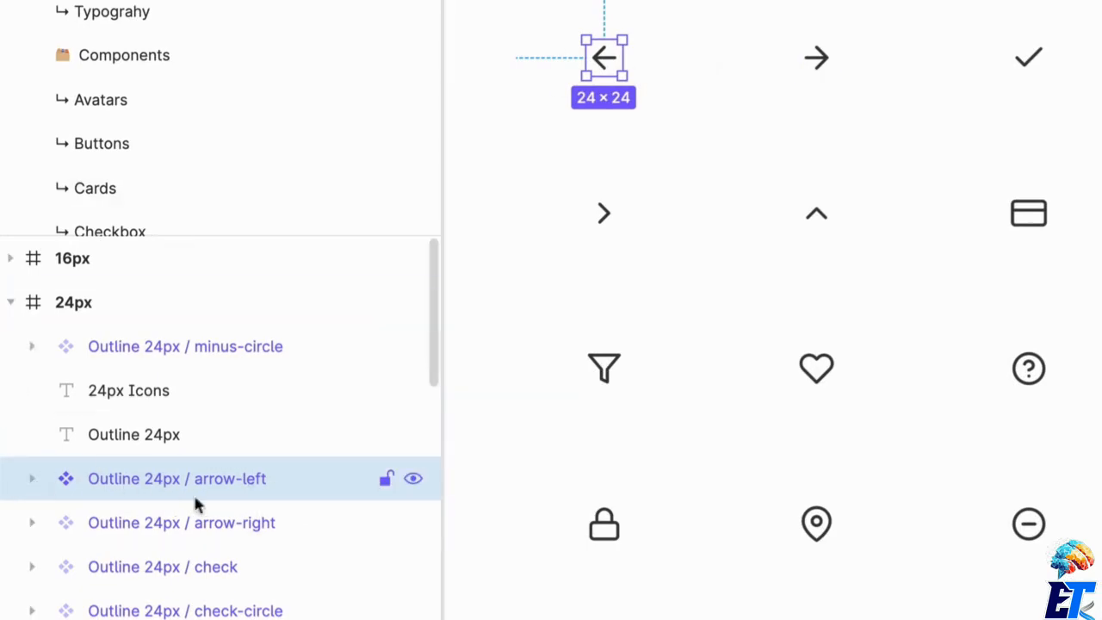
{"action": "left_click", "coordinate": [32, 478]}
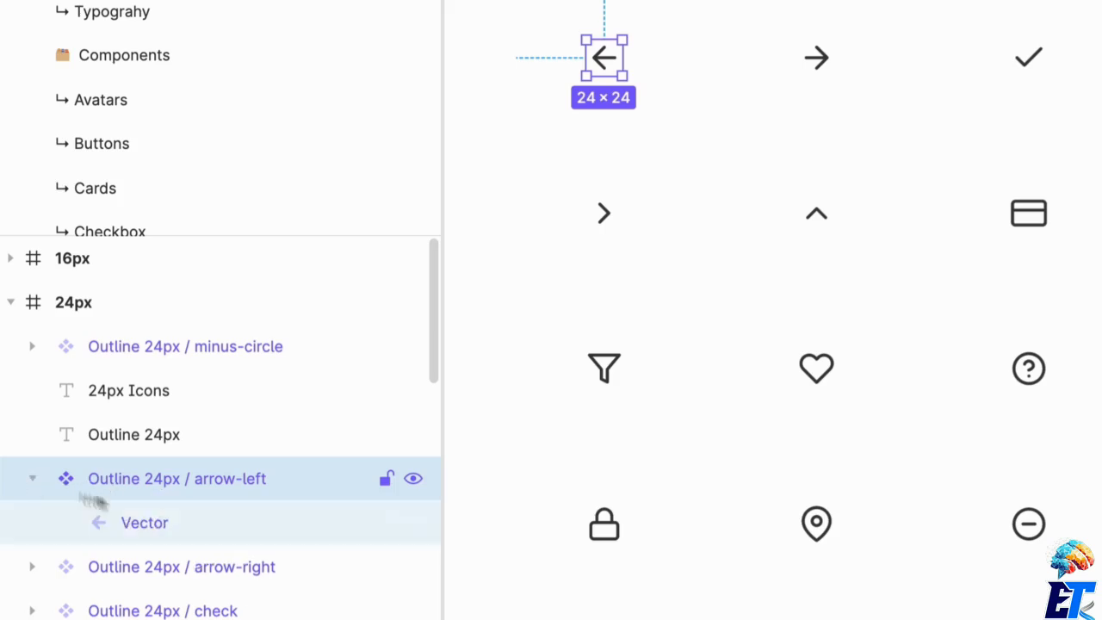
{"action": "left_click", "coordinate": [157, 531]}
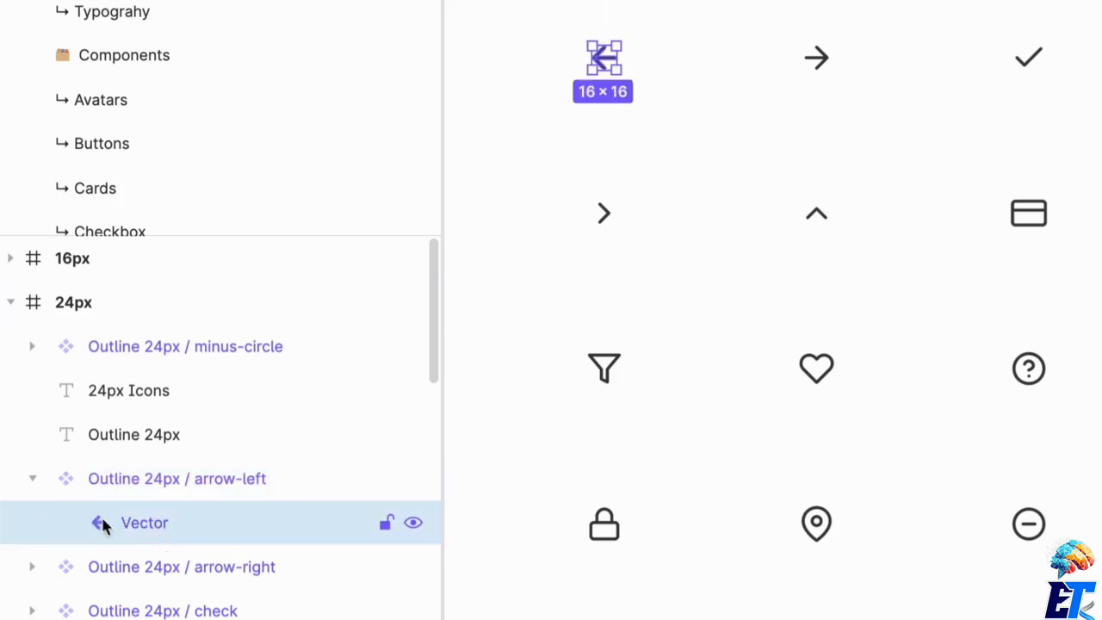
{"action": "left_click", "coordinate": [575, 84]}
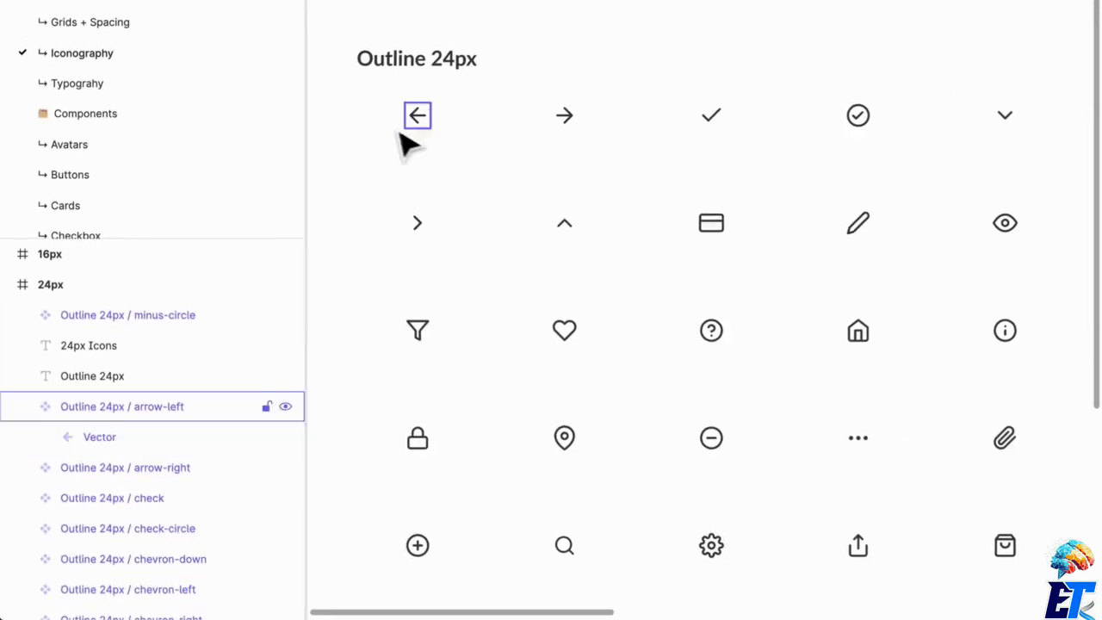
Place a copy of the arrow-left icon on the empty canvas beside the 24px frame and detach the instance.
{"action": "left_click", "coordinate": [422, 129]}
{"action": "scroll", "coordinate": [436, 127], "scroll_direction": "up", "scroll_amount": 5}
{"action": "left_click_drag", "start_coordinate": [455, 135], "coordinate": [385, 99]}
{"action": "left_click", "coordinate": [479, 251]}
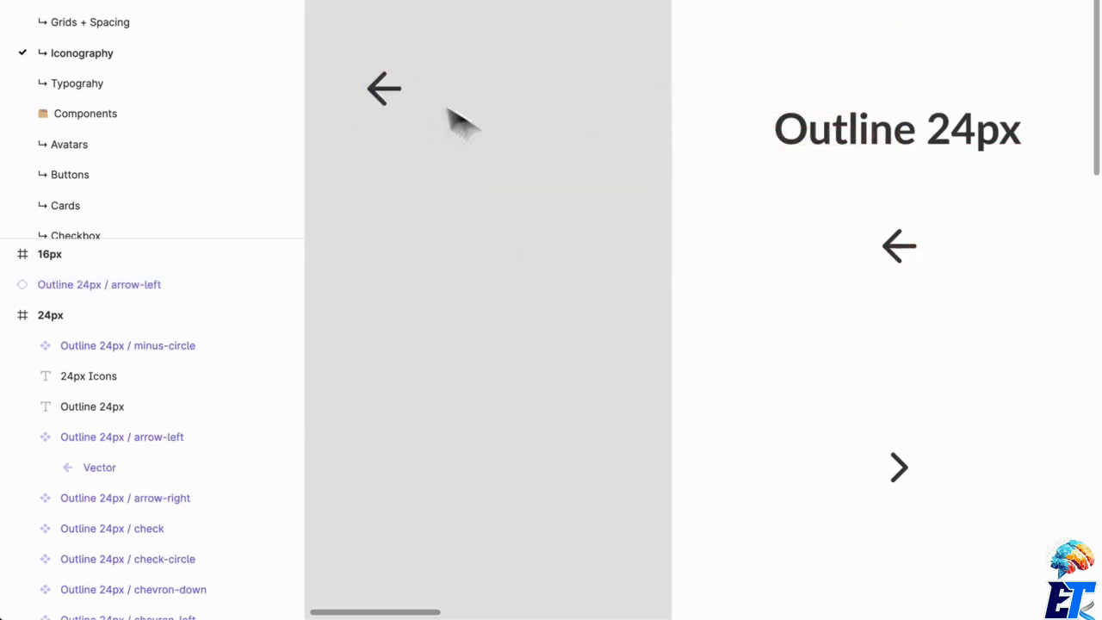
{"action": "left_click", "coordinate": [408, 111]}
{"action": "key", "text": "alt+super+b"}
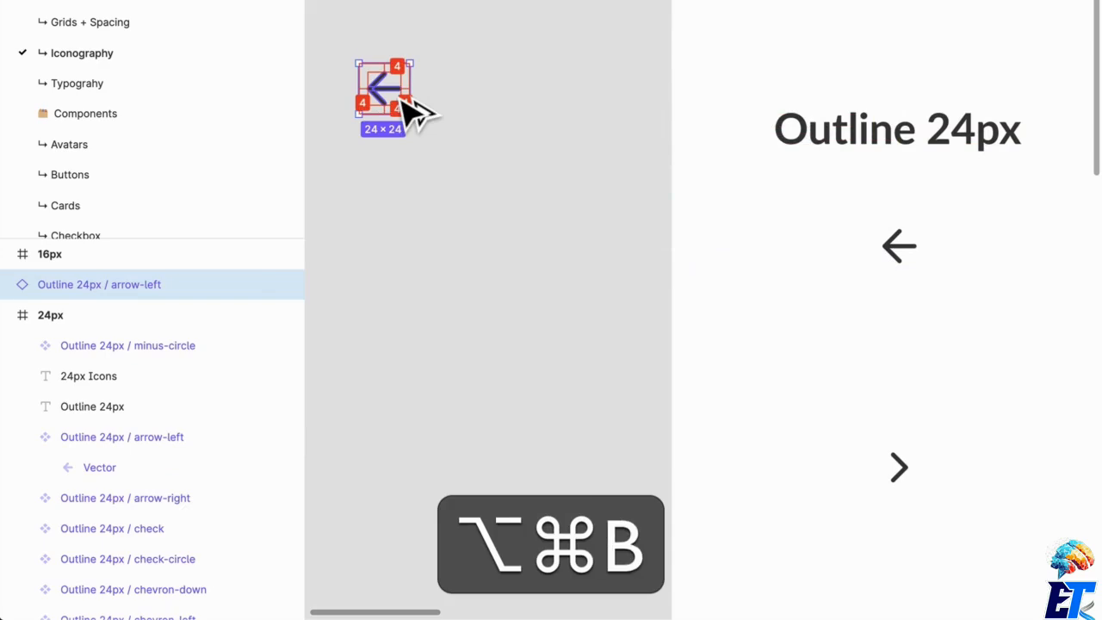
Turn the detached 24 × 24 arrow-left frame into a component and deselect it.
{"action": "scroll", "coordinate": [473, 217], "scroll_direction": "left", "scroll_amount": 4}
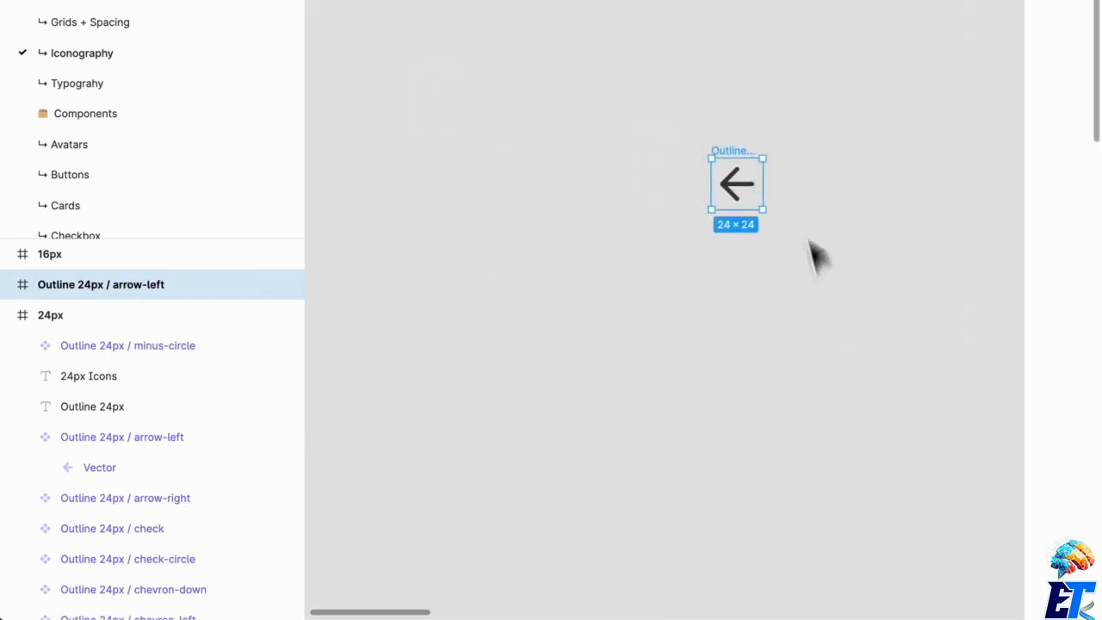
{"action": "scroll", "coordinate": [794, 198], "scroll_direction": "up", "scroll_amount": 8}
{"action": "scroll", "coordinate": [796, 204], "scroll_direction": "left", "scroll_amount": 5}
{"action": "scroll", "coordinate": [796, 204], "scroll_direction": "up", "scroll_amount": 3}
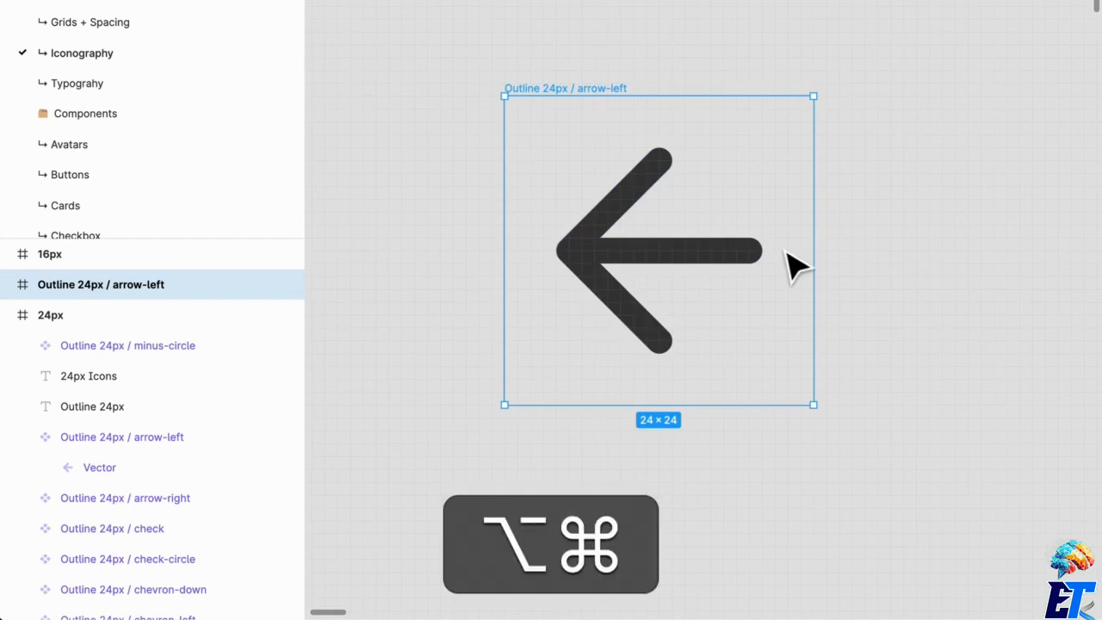
{"action": "key", "text": "alt+super+k"}
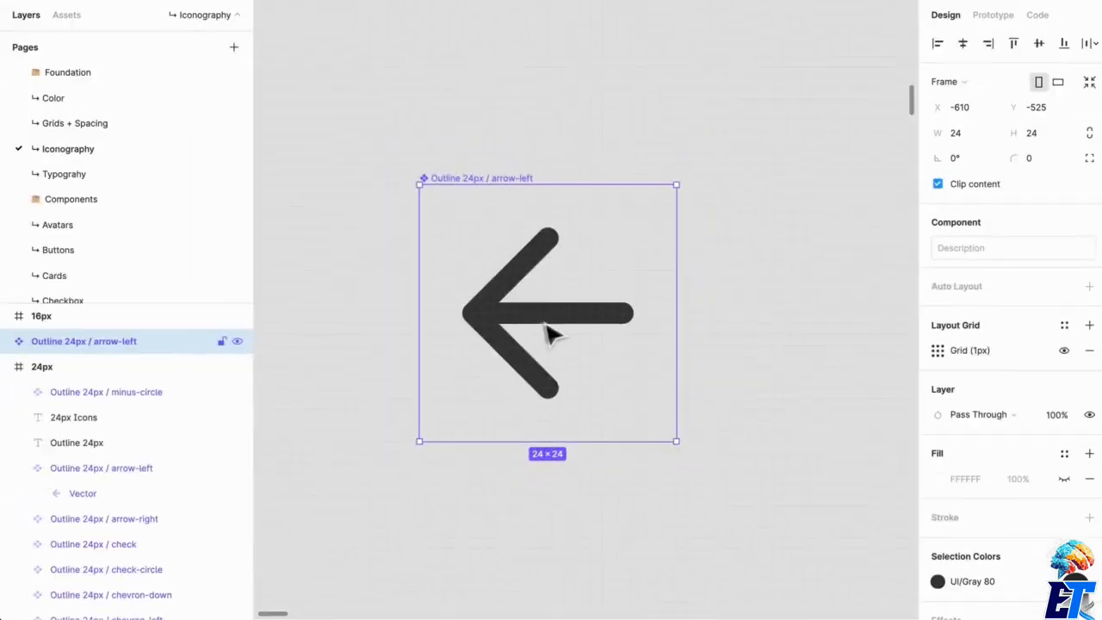
{"action": "left_click", "coordinate": [551, 334]}
{"action": "left_click", "coordinate": [747, 155]}
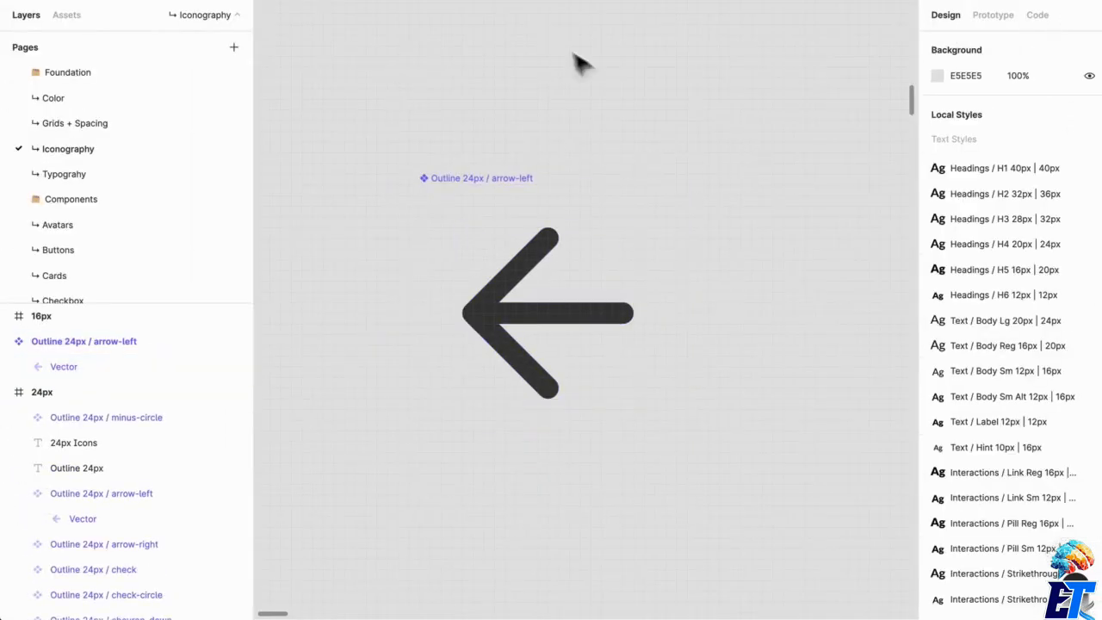
Browse the local component assets and show the Filled 16px icons under Iconography.
{"action": "left_click", "coordinate": [68, 16]}
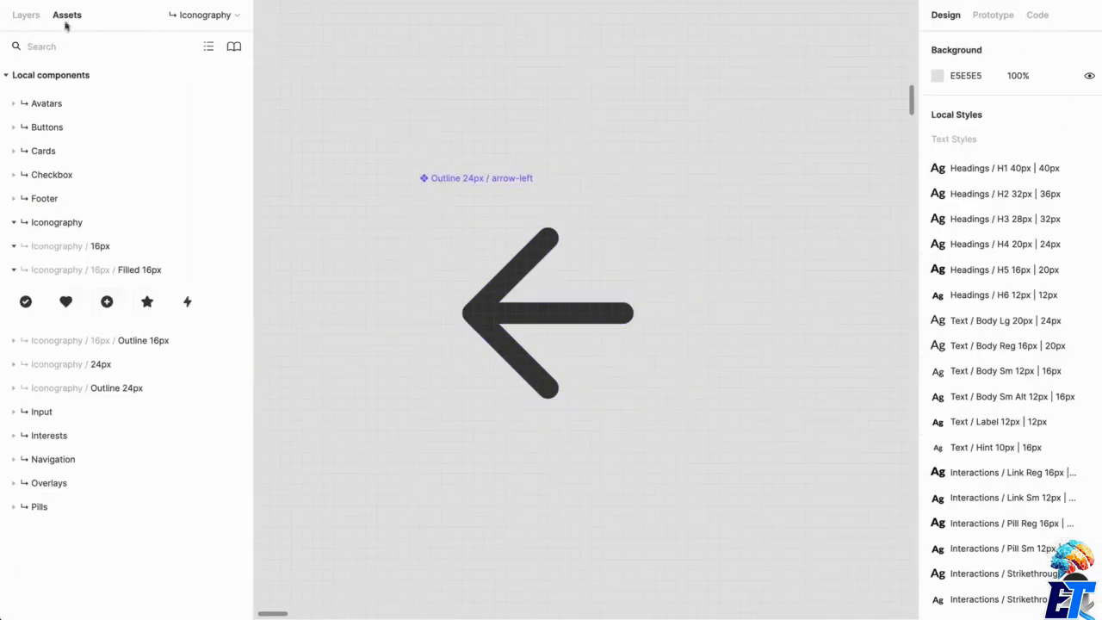
{"action": "left_click", "coordinate": [30, 268]}
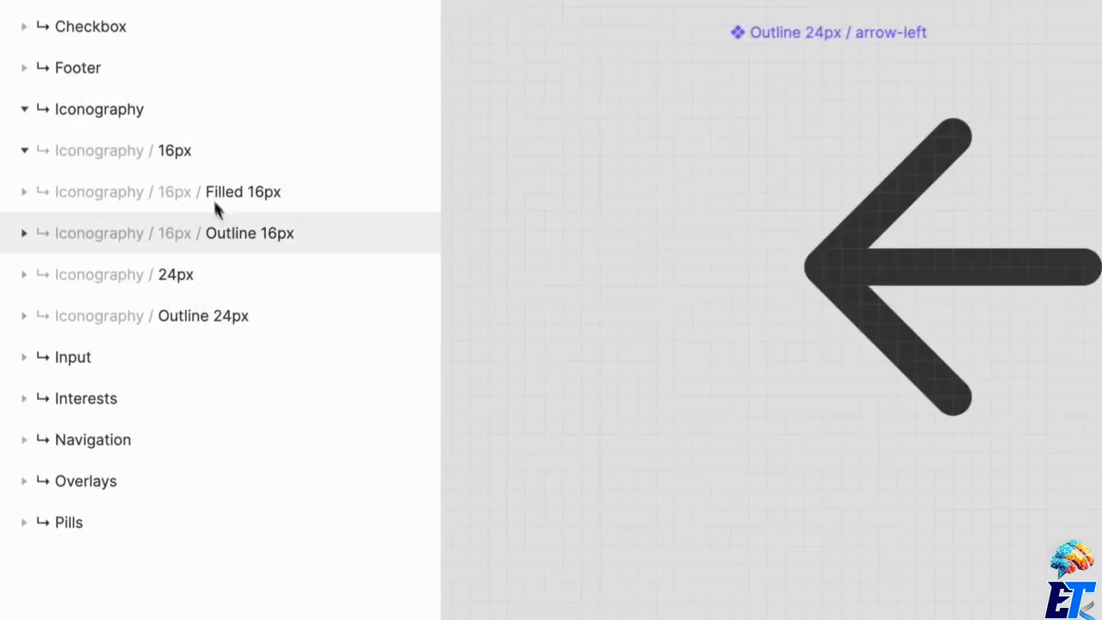
{"action": "left_click", "coordinate": [142, 191]}
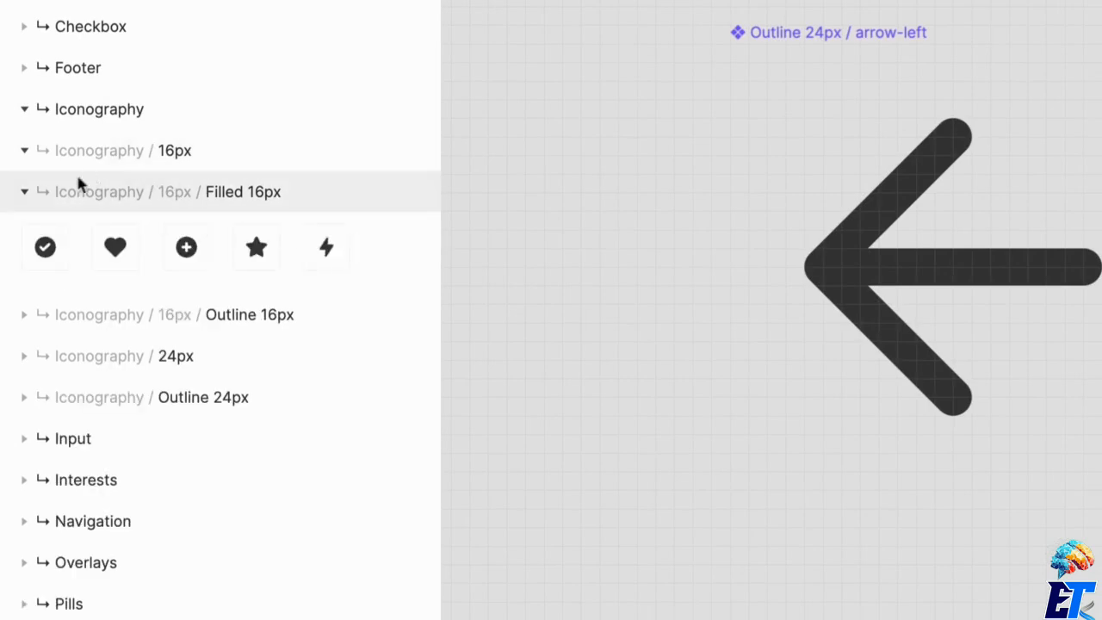
Collapse the 16px icon groups under Iconography and show the separate Outline 24px group's contents.
{"action": "left_click", "coordinate": [47, 192]}
{"action": "left_click", "coordinate": [151, 233]}
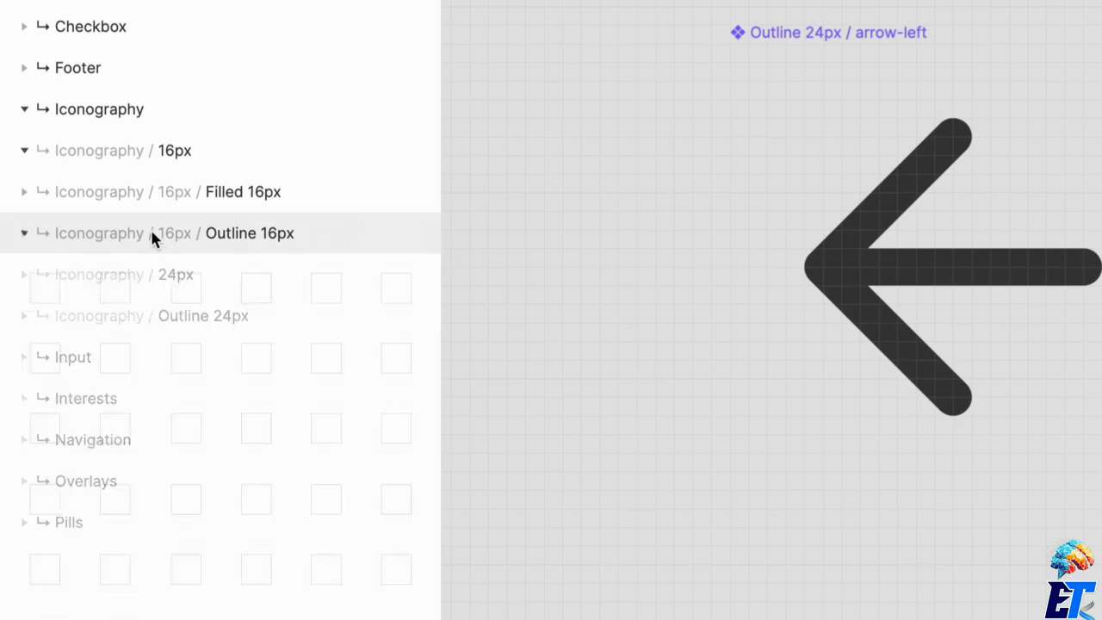
{"action": "left_click", "coordinate": [152, 232]}
{"action": "left_click", "coordinate": [51, 151]}
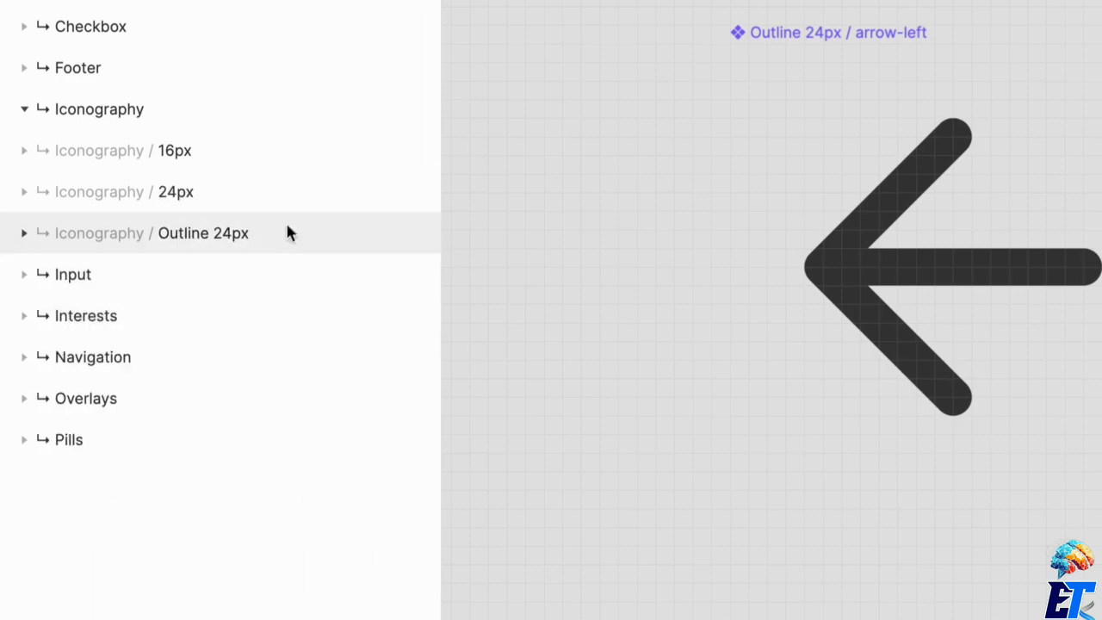
{"action": "left_click", "coordinate": [244, 250]}
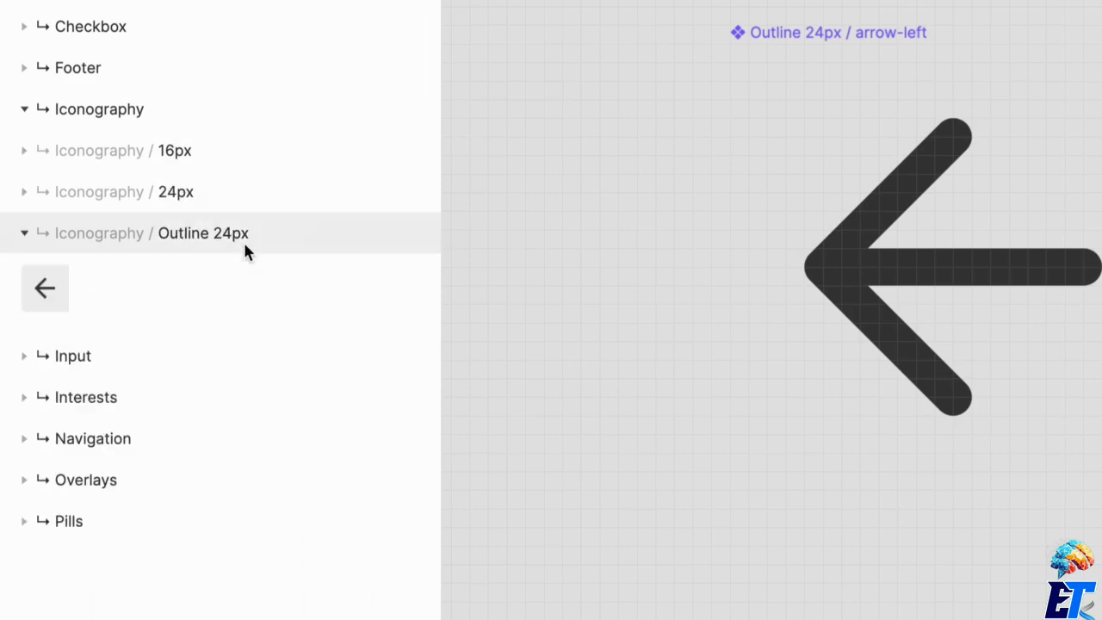
Delete the 24 × 24 arrow-left component that sits outside the 24px frame.
{"action": "left_click", "coordinate": [964, 288]}
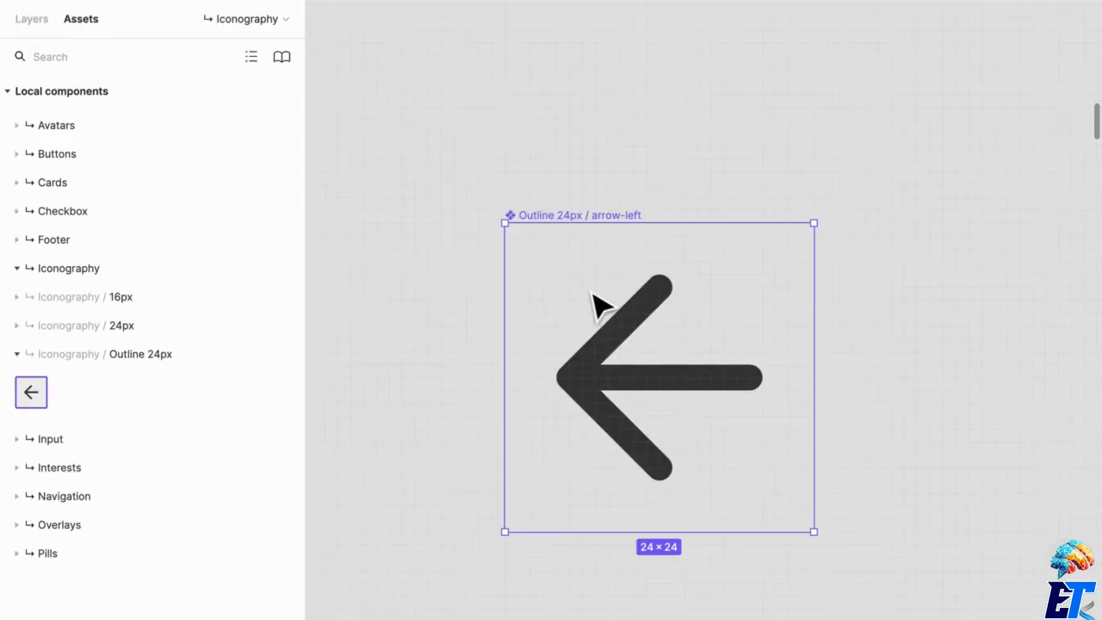
{"action": "key", "text": "Delete"}
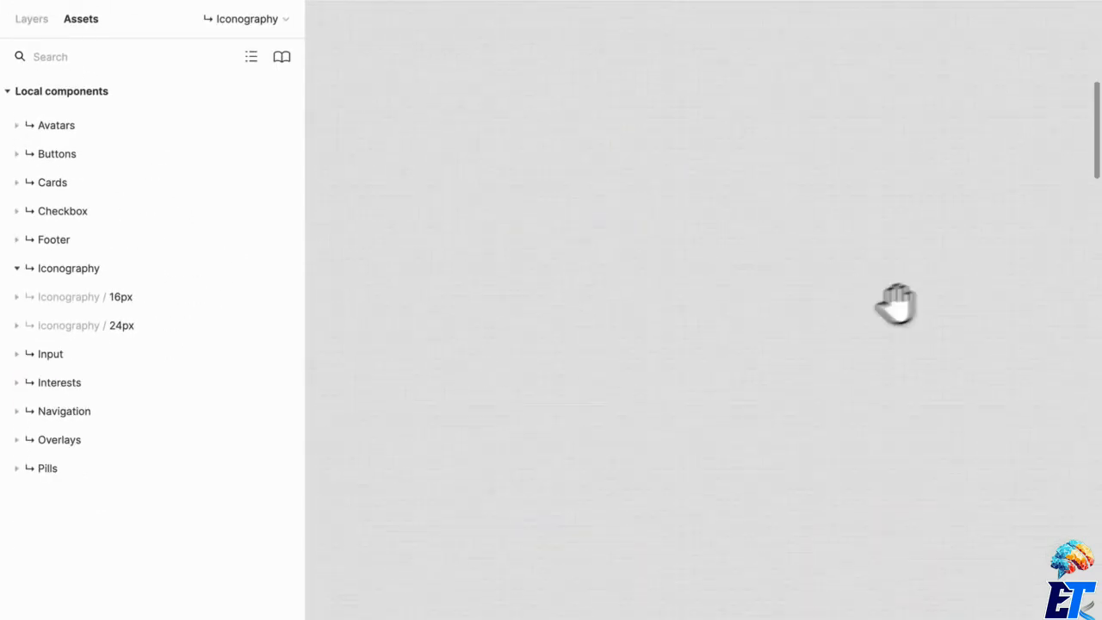
{"action": "left_click_drag", "start_coordinate": [895, 305], "coordinate": [608, 282]}
{"action": "left_click_drag", "start_coordinate": [835, 328], "coordinate": [313, 281]}
{"action": "left_click_drag", "start_coordinate": [790, 333], "coordinate": [452, 280]}
{"action": "scroll", "coordinate": [713, 328], "scroll_direction": "down", "scroll_amount": 5}
{"action": "left_click_drag", "start_coordinate": [903, 488], "coordinate": [793, 319]}
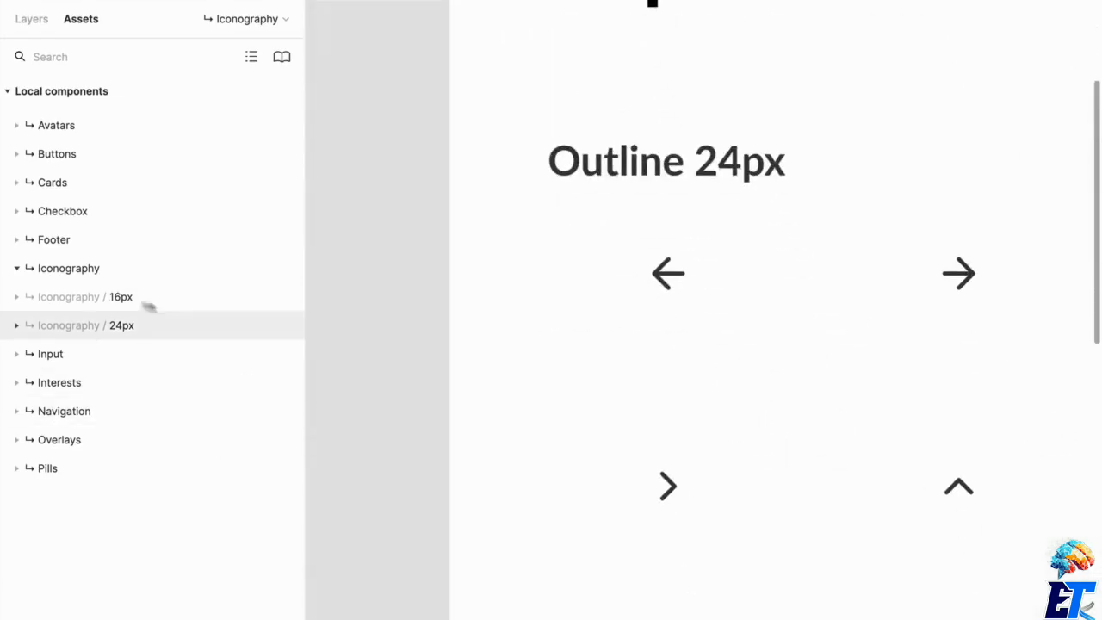
Browse the 16px and 24px groups under Iconography and show the Outline 24px icons.
{"action": "left_click", "coordinate": [15, 297]}
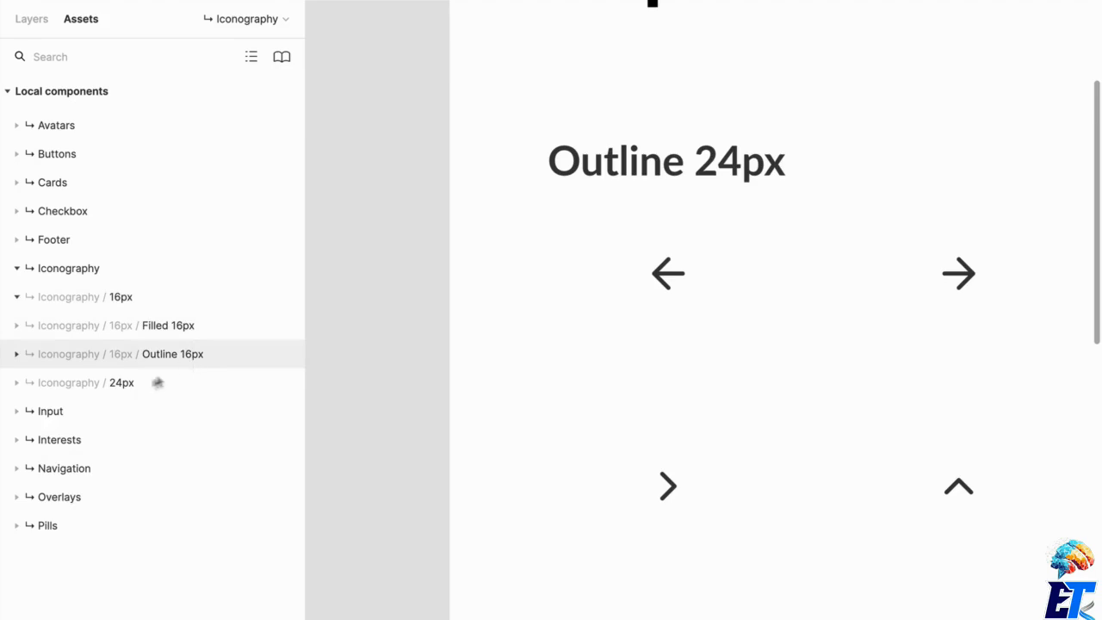
{"action": "left_click", "coordinate": [145, 409]}
{"action": "left_click", "coordinate": [117, 407]}
{"action": "left_click", "coordinate": [129, 383]}
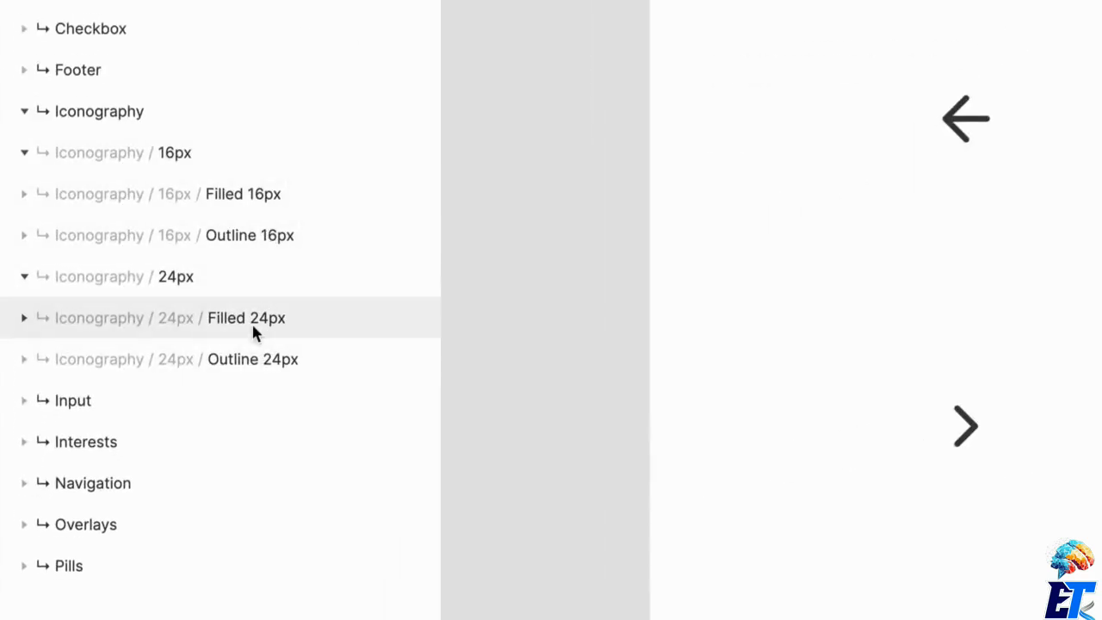
{"action": "scroll", "coordinate": [254, 332], "scroll_direction": "down", "scroll_amount": 5}
{"action": "left_click", "coordinate": [263, 225]}
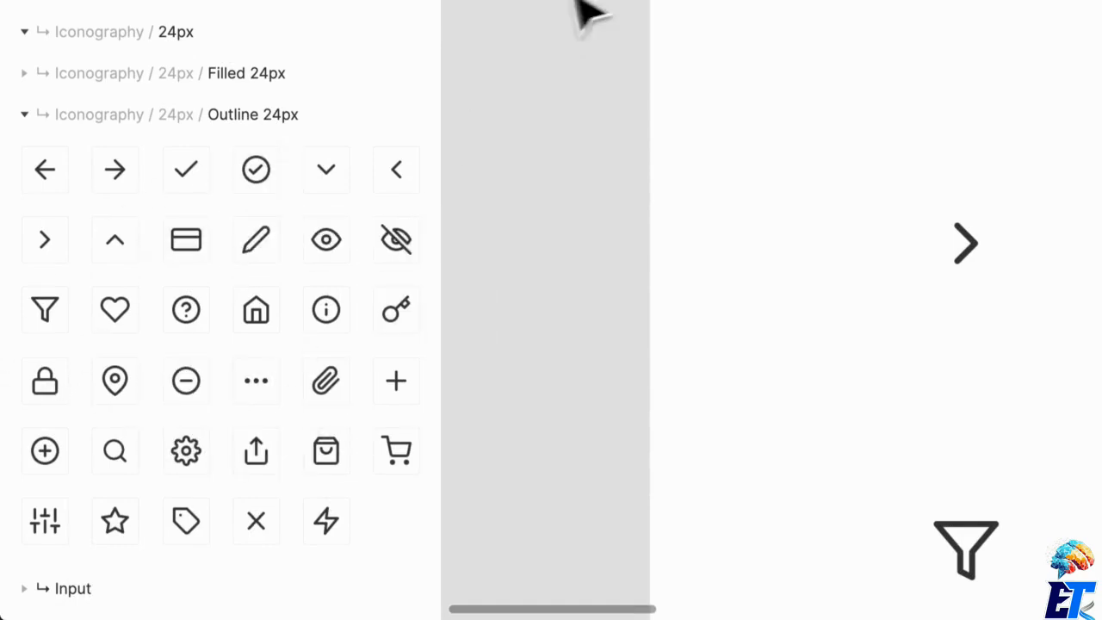
Place an instance of the Outline 24px home icon on the empty canvas beside the 24px frame.
{"action": "left_click_drag", "start_coordinate": [557, 12], "coordinate": [955, 1]}
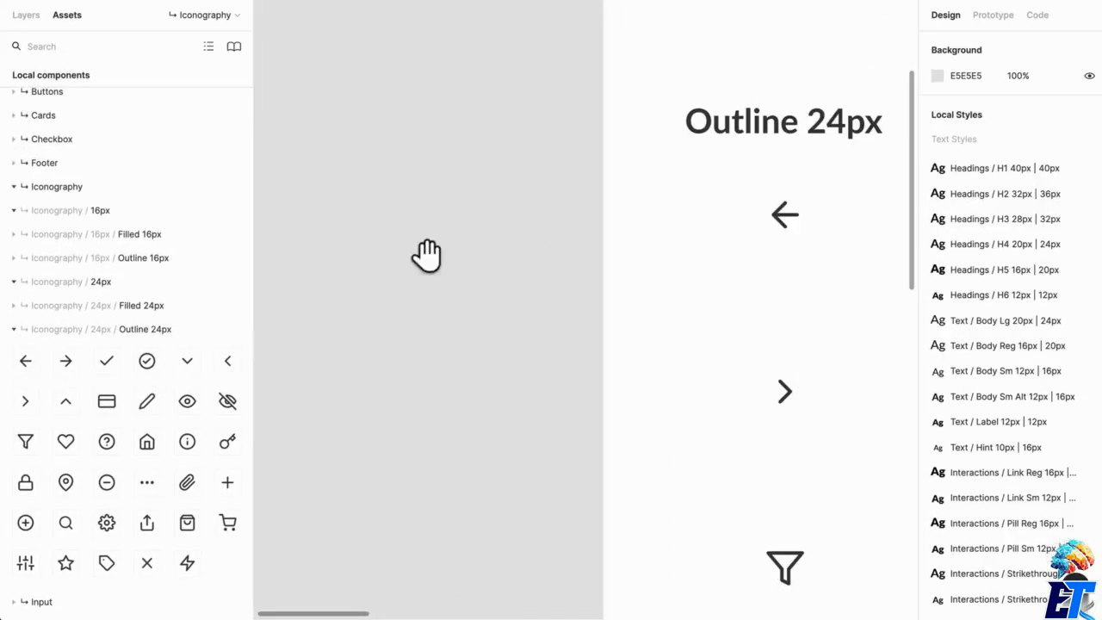
{"action": "left_click_drag", "start_coordinate": [428, 254], "coordinate": [522, 113]}
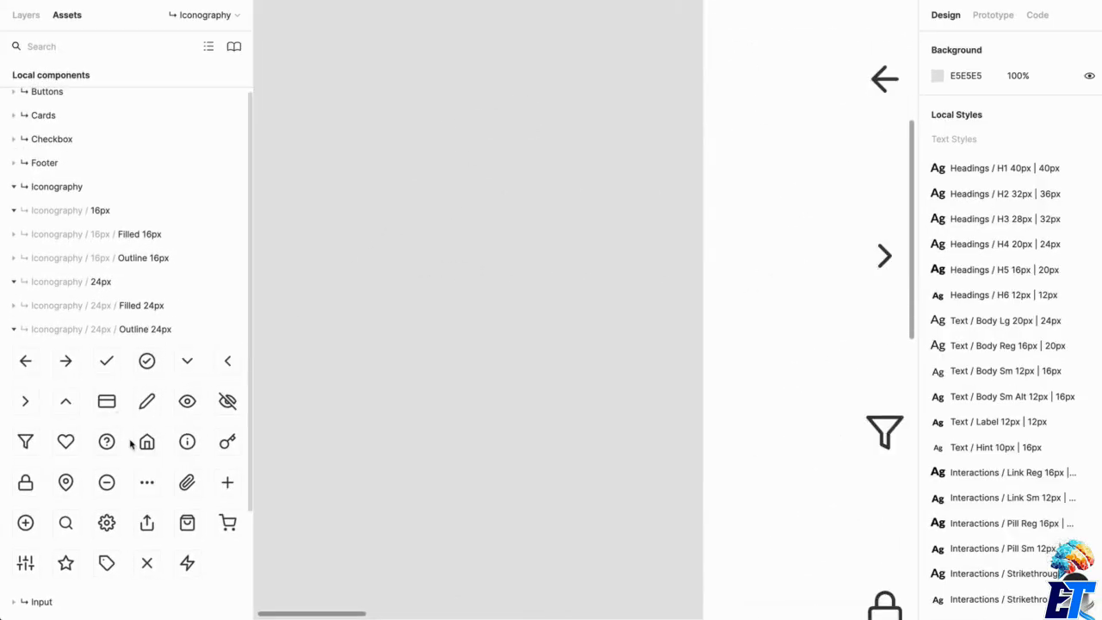
{"action": "left_click_drag", "start_coordinate": [146, 441], "coordinate": [477, 150]}
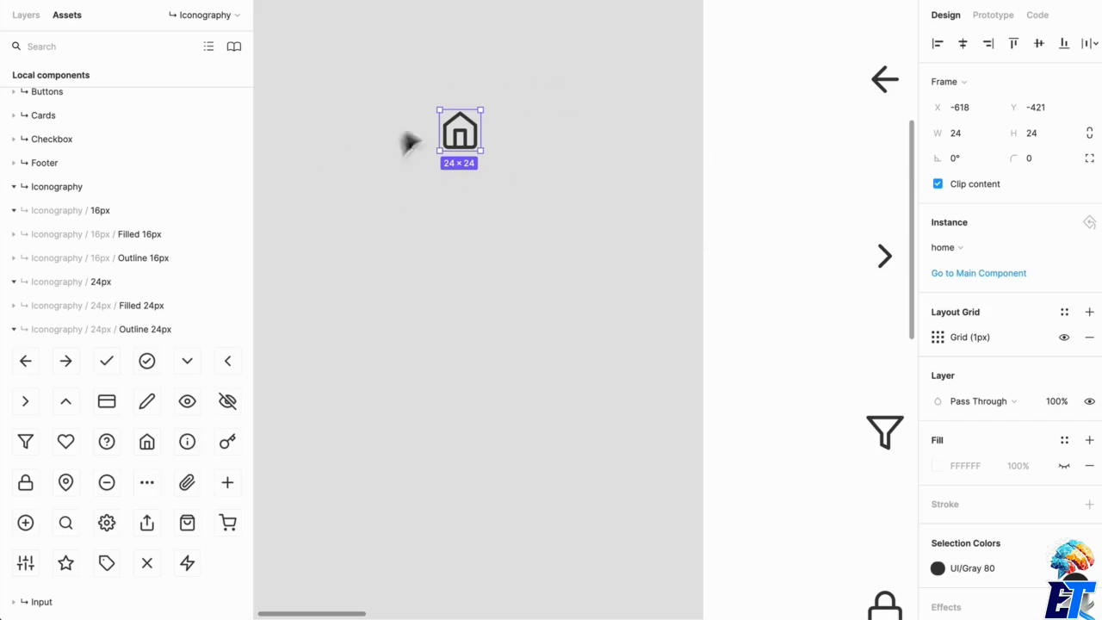
Swap the home instance for the key icon from the related Outline 24px components.
{"action": "left_click", "coordinate": [951, 247]}
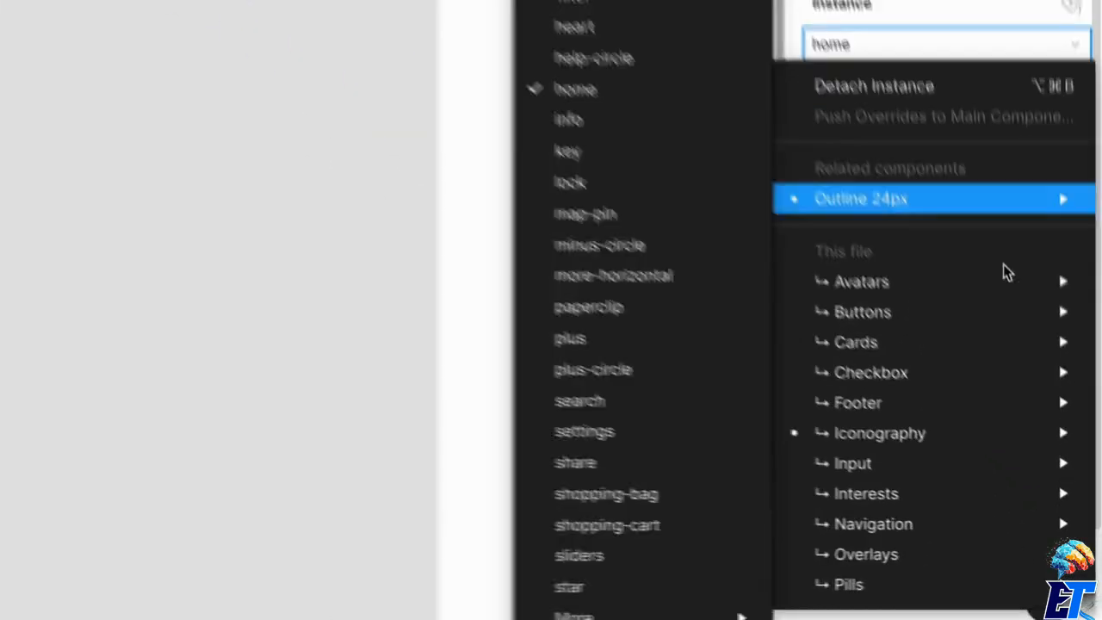
{"action": "mouse_move", "coordinate": [1041, 386]}
{"action": "mouse_move", "coordinate": [987, 182]}
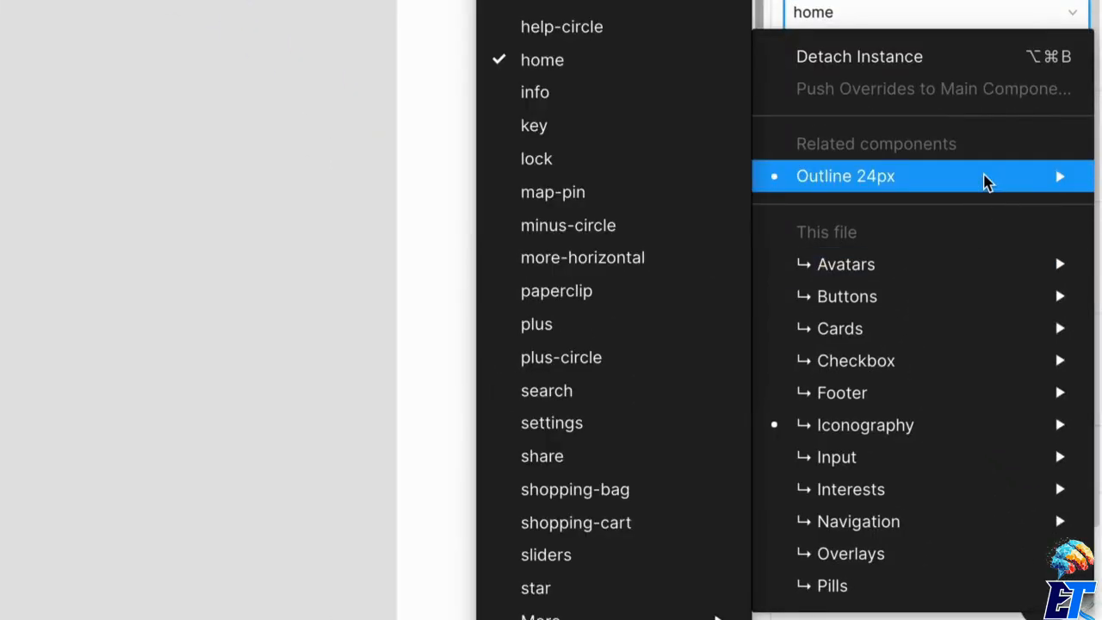
{"action": "left_click", "coordinate": [520, 125]}
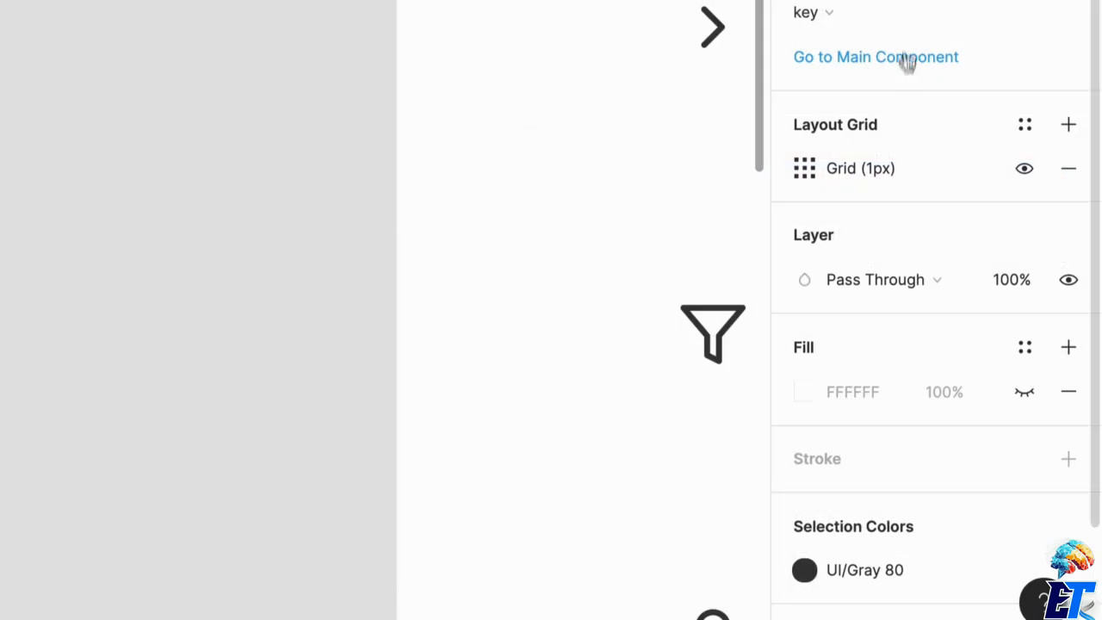
Swap the key instance for the heart icon from Iconography / 16px / Filled 16px and select it.
{"action": "left_click", "coordinate": [855, 26]}
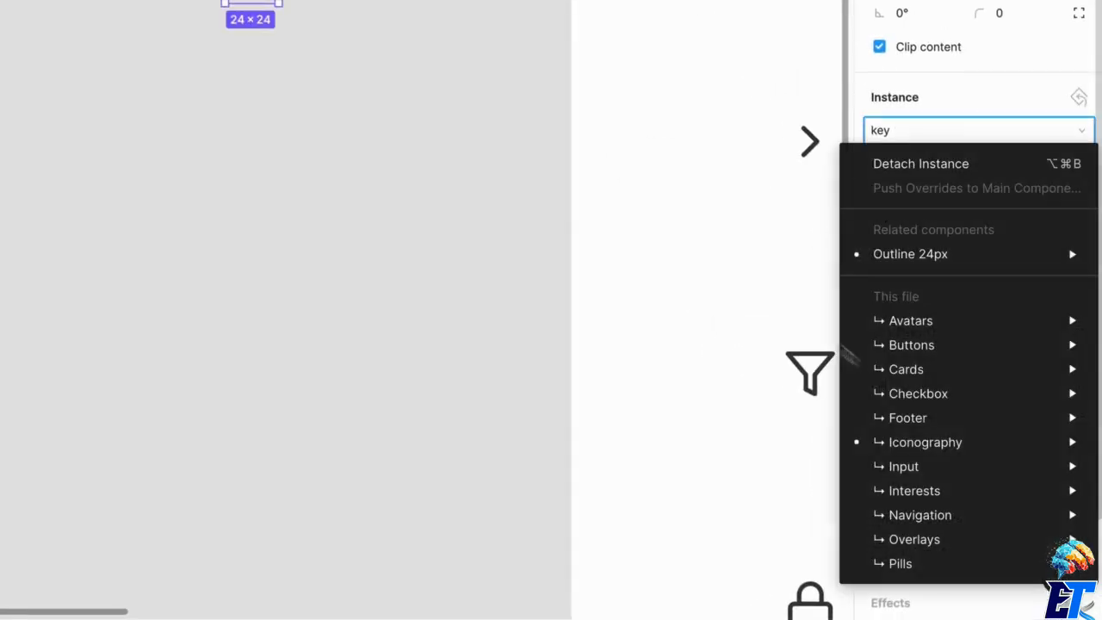
{"action": "mouse_move", "coordinate": [876, 187]}
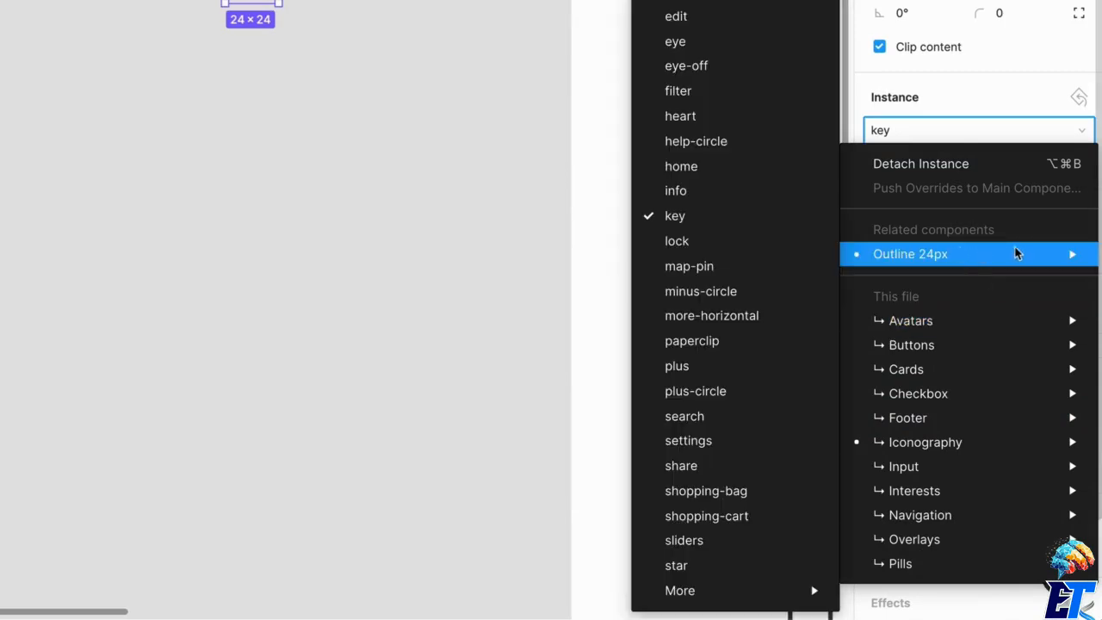
{"action": "mouse_move", "coordinate": [966, 465]}
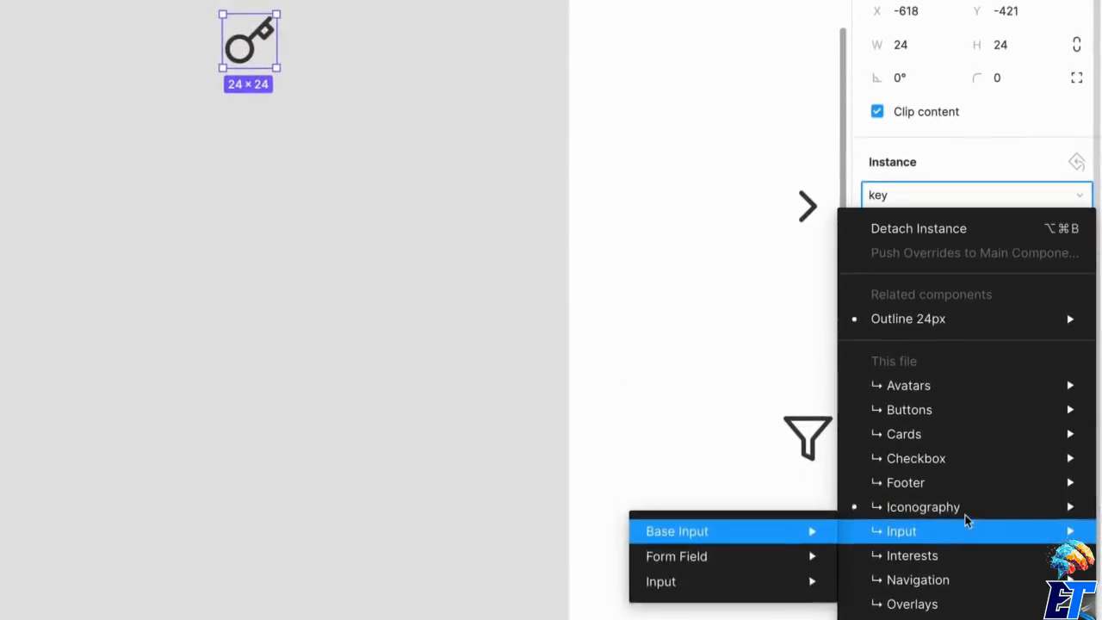
{"action": "mouse_move", "coordinate": [651, 451]}
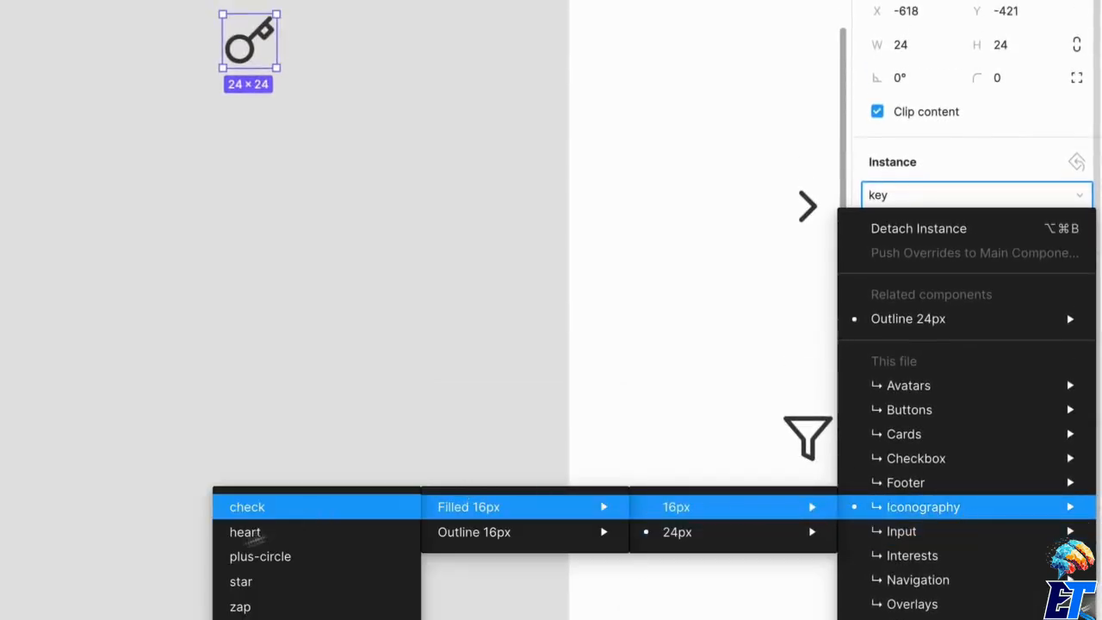
{"action": "left_click", "coordinate": [244, 532]}
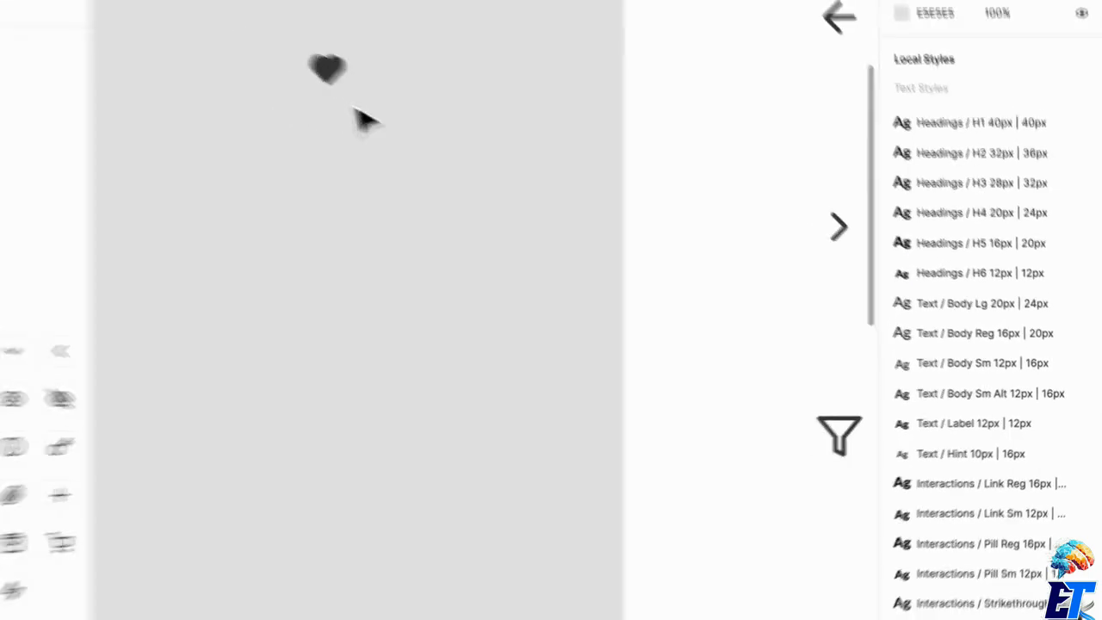
{"action": "left_click", "coordinate": [327, 68]}
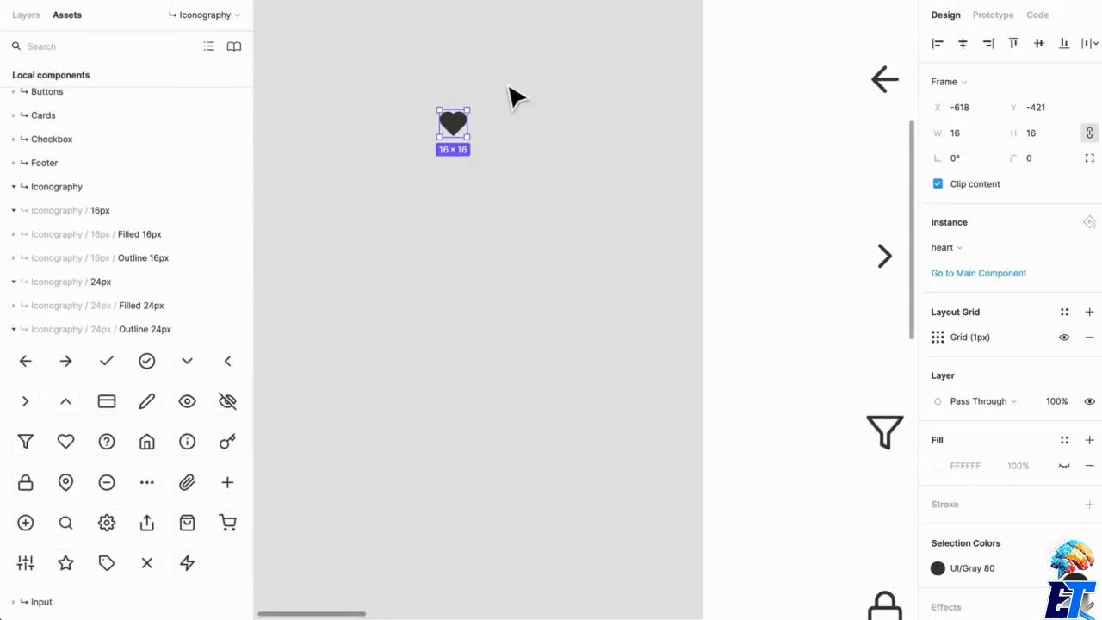
Collapse the Outline 24px, 24px and 16px icon groups in the local component assets.
{"action": "left_click_drag", "start_coordinate": [539, 145], "coordinate": [491, 280]}
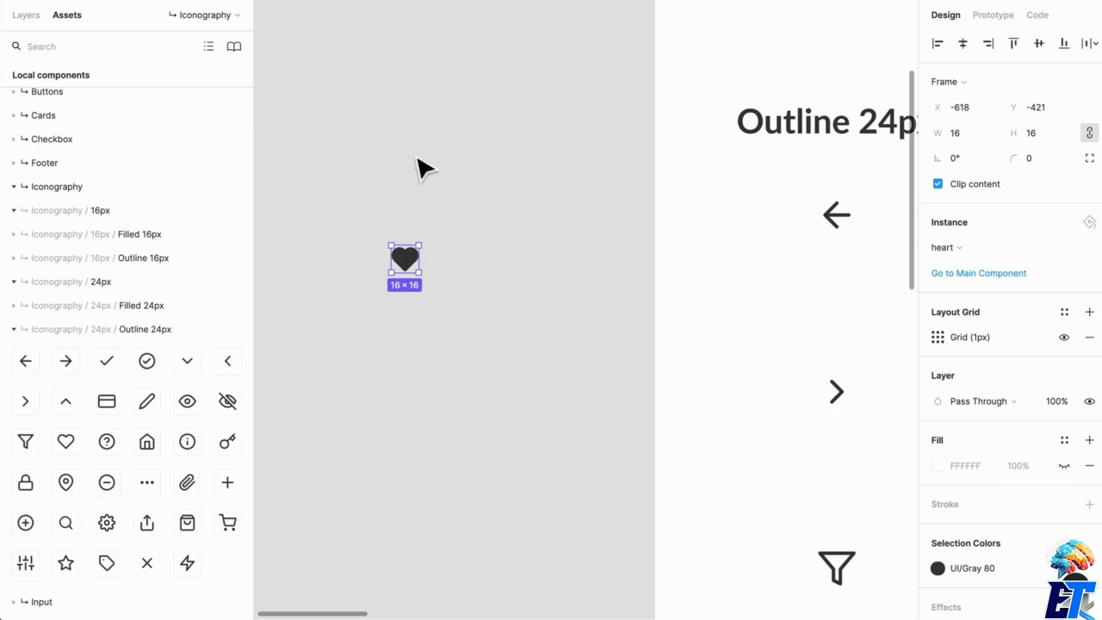
{"action": "left_click", "coordinate": [182, 337]}
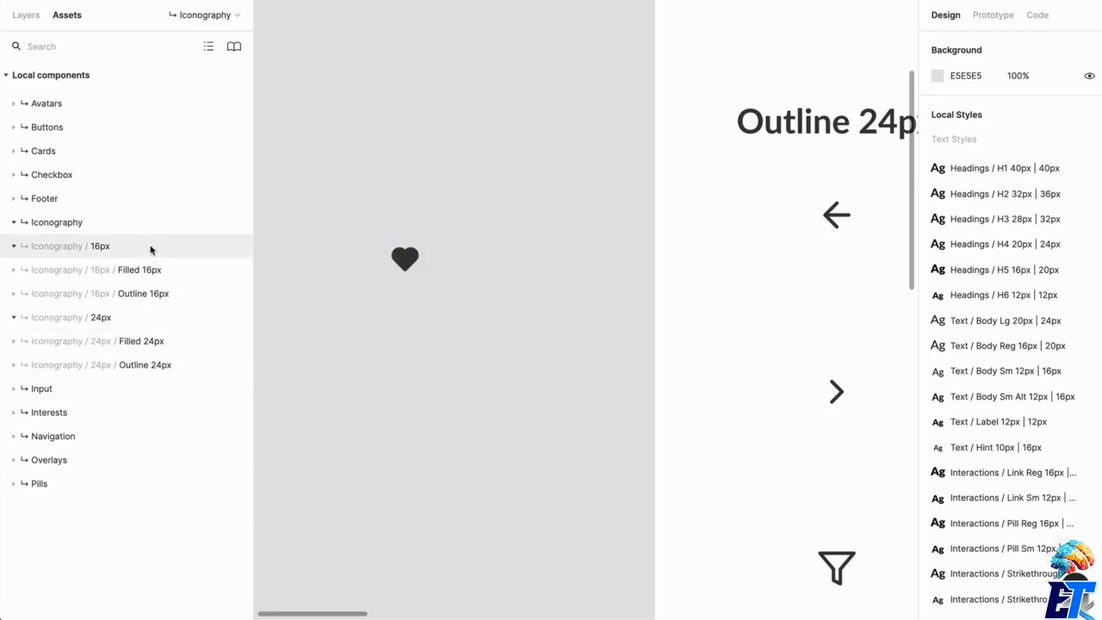
{"action": "left_click", "coordinate": [151, 248]}
{"action": "left_click", "coordinate": [141, 270]}
Delete the 16 × 16 heart instance from the canvas.
{"action": "left_click", "coordinate": [406, 272]}
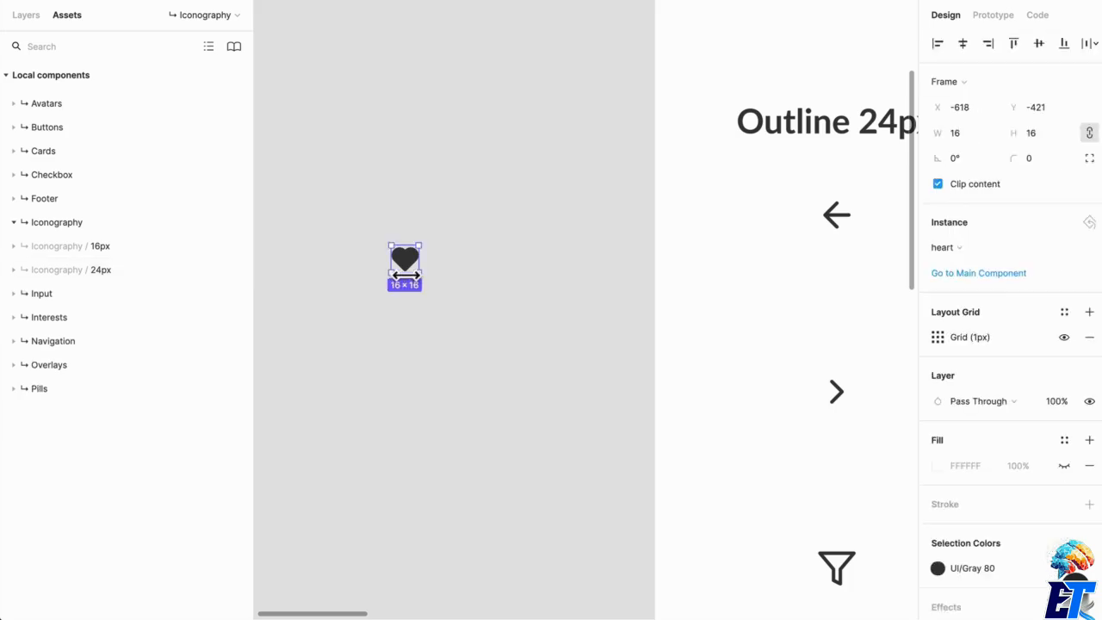
{"action": "key", "text": "Delete"}
{"action": "left_click_drag", "start_coordinate": [628, 312], "coordinate": [437, 246]}
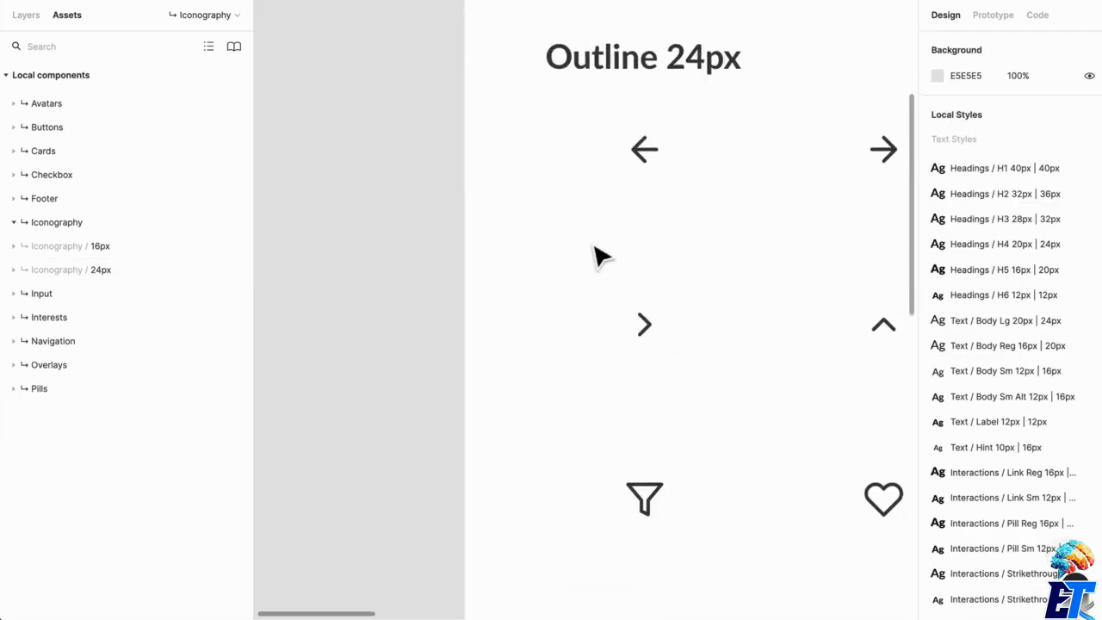
{"action": "scroll", "coordinate": [594, 247], "scroll_direction": "down", "scroll_amount": 5}
Show the file's pages and layers and examine the icons in the 24px frame.
{"action": "left_click", "coordinate": [27, 15]}
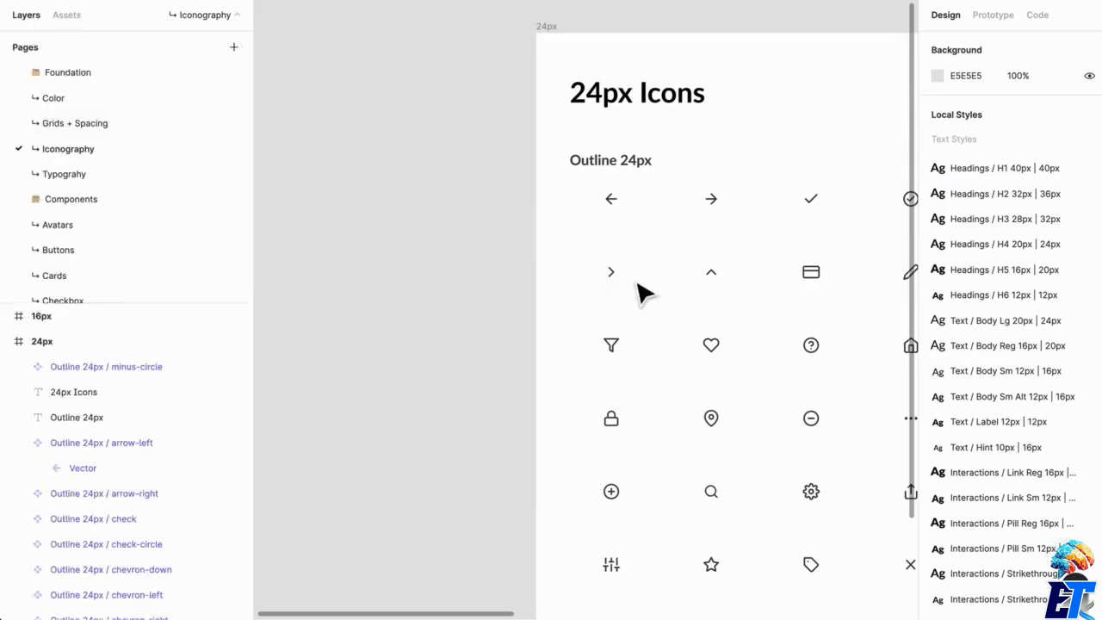
{"action": "scroll", "coordinate": [640, 293], "scroll_direction": "right", "scroll_amount": 5}
{"action": "scroll", "coordinate": [556, 320], "scroll_direction": "up", "scroll_amount": 6}
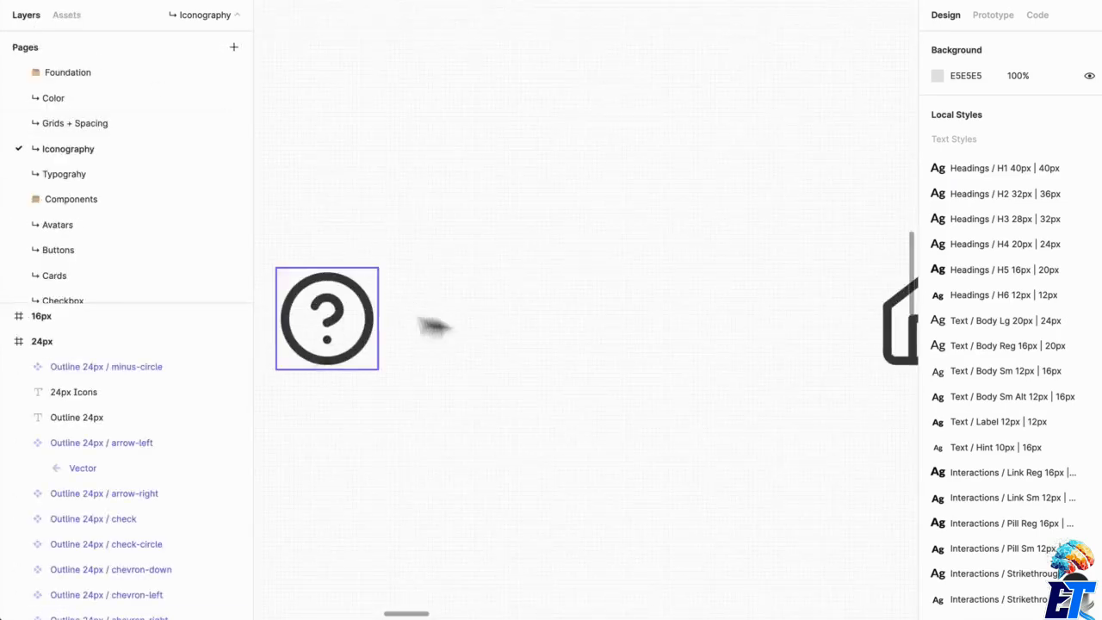
{"action": "scroll", "coordinate": [654, 386], "scroll_direction": "down", "scroll_amount": 5}
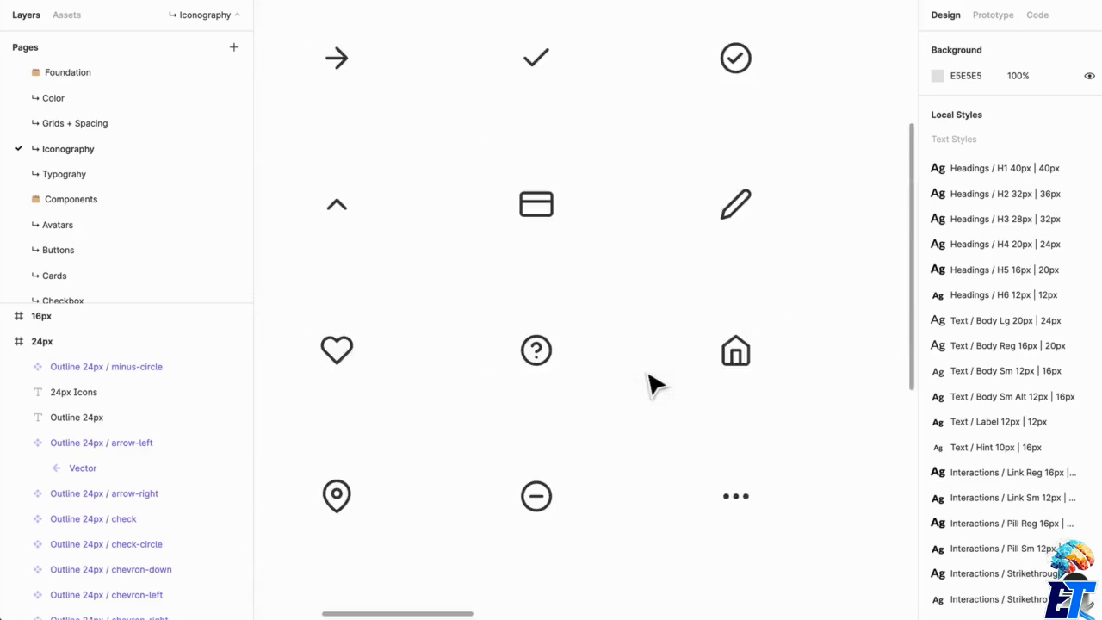
{"action": "scroll", "coordinate": [671, 396], "scroll_direction": "down", "scroll_amount": 4}
{"action": "scroll", "coordinate": [671, 396], "scroll_direction": "right", "scroll_amount": 3}
{"action": "scroll", "coordinate": [639, 389], "scroll_direction": "down", "scroll_amount": 4}
{"action": "left_click_drag", "start_coordinate": [684, 456], "coordinate": [640, 234]}
{"action": "left_click_drag", "start_coordinate": [633, 409], "coordinate": [415, 497]}
{"action": "scroll", "coordinate": [652, 423], "scroll_direction": "up", "scroll_amount": 5}
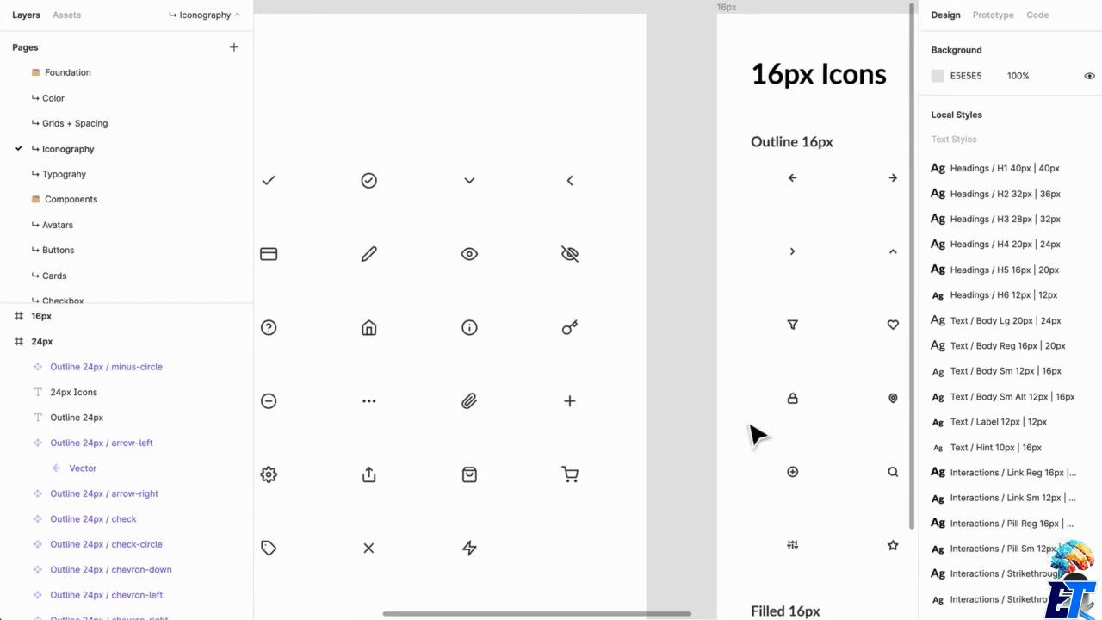
Examine the Outline 16px icons in the 16px frame, both as an overview and up close.
{"action": "scroll", "coordinate": [654, 456], "scroll_direction": "right", "scroll_amount": 4}
{"action": "scroll", "coordinate": [688, 383], "scroll_direction": "up", "scroll_amount": 5}
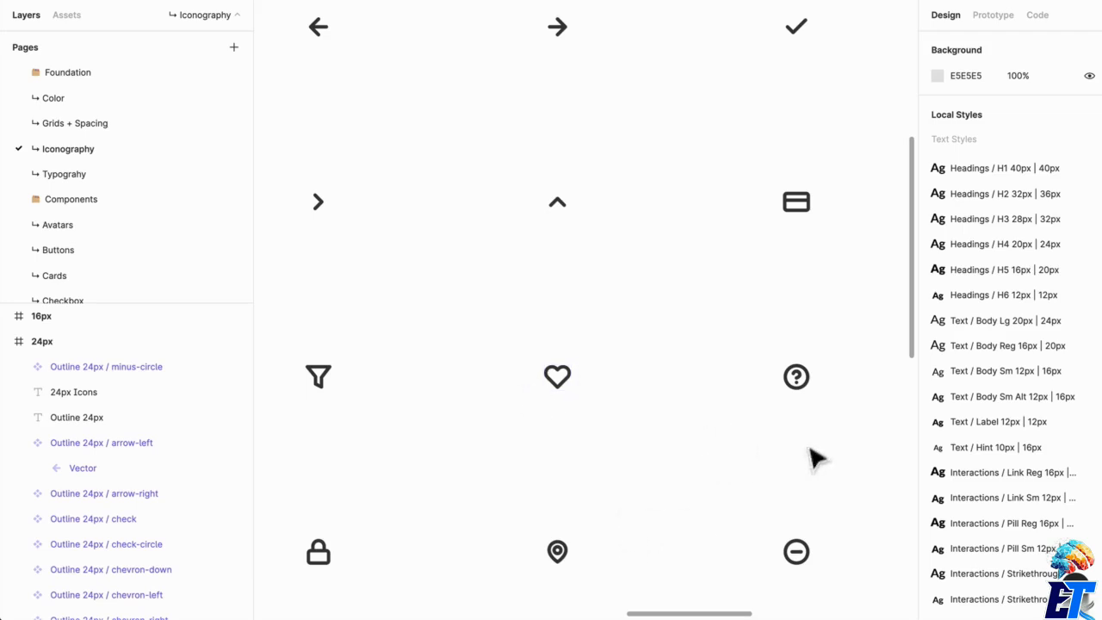
{"action": "scroll", "coordinate": [488, 435], "scroll_direction": "down", "scroll_amount": 5}
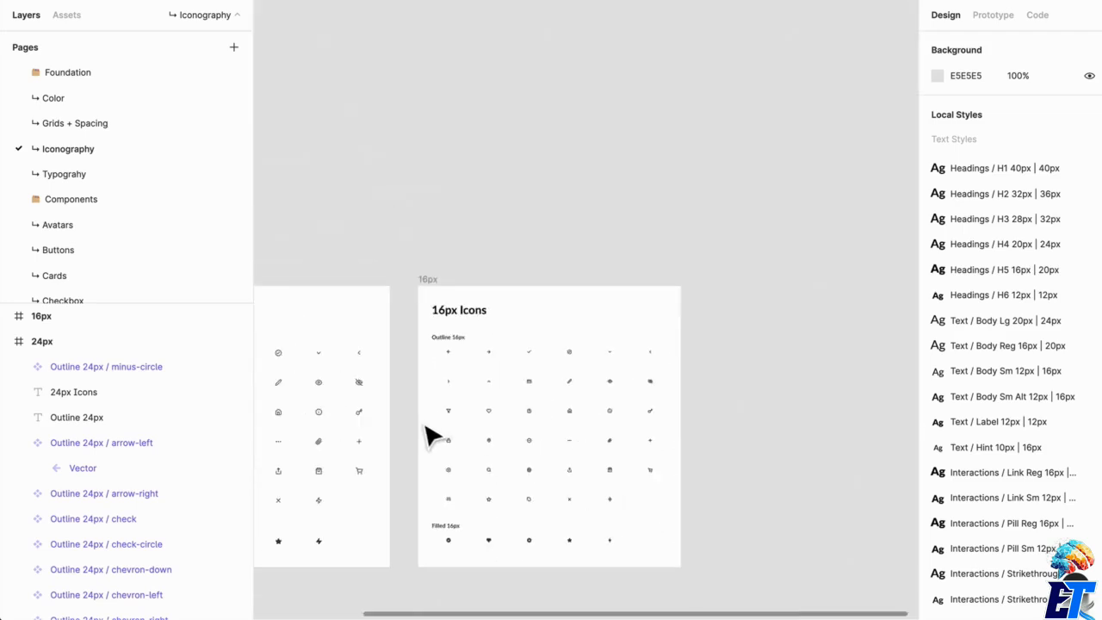
{"action": "scroll", "coordinate": [424, 425], "scroll_direction": "up", "scroll_amount": 8}
{"action": "scroll", "coordinate": [429, 423], "scroll_direction": "down", "scroll_amount": 3}
{"action": "left_click_drag", "start_coordinate": [551, 401], "coordinate": [692, 398]}
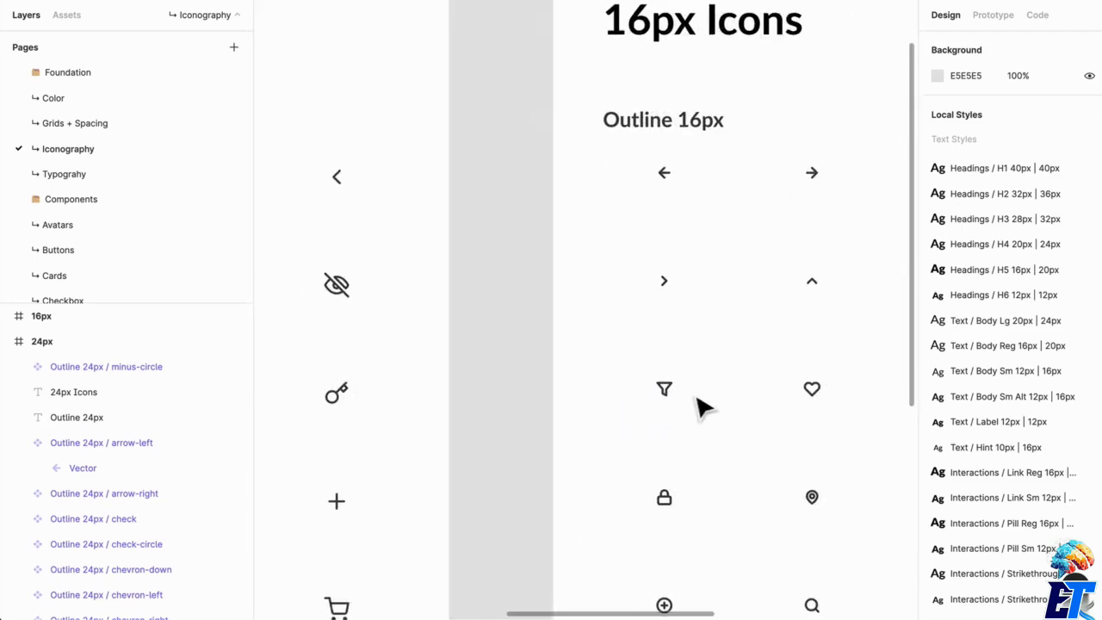
{"action": "scroll", "coordinate": [702, 406], "scroll_direction": "up", "scroll_amount": 5}
{"action": "left_click_drag", "start_coordinate": [556, 463], "coordinate": [676, 453]}
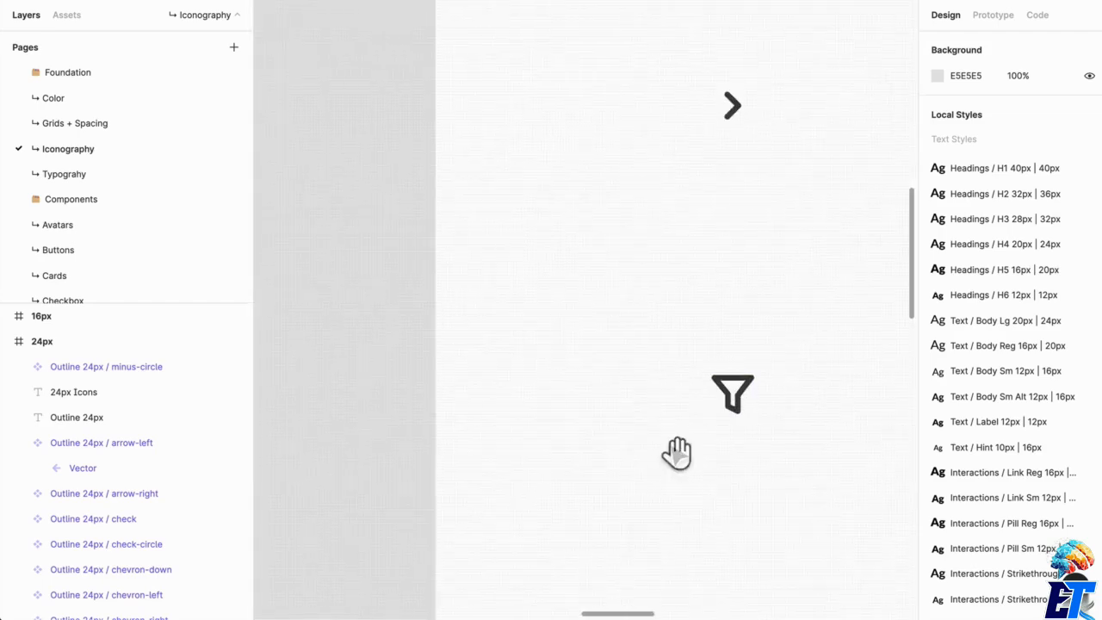
{"action": "left_click", "coordinate": [728, 389]}
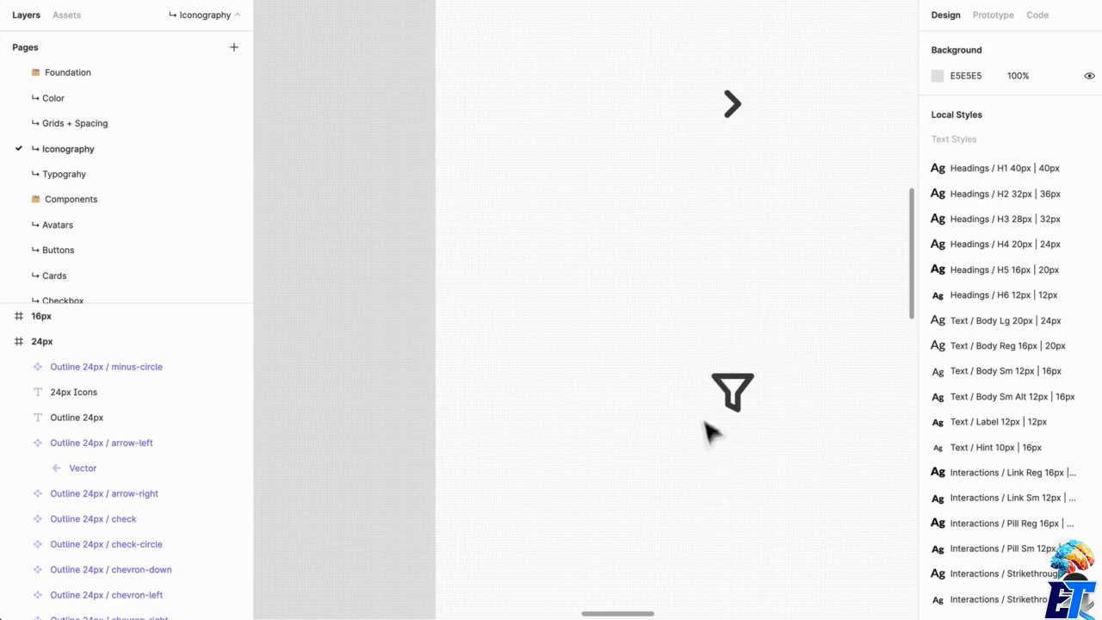
{"action": "left_click_drag", "start_coordinate": [819, 438], "coordinate": [411, 372]}
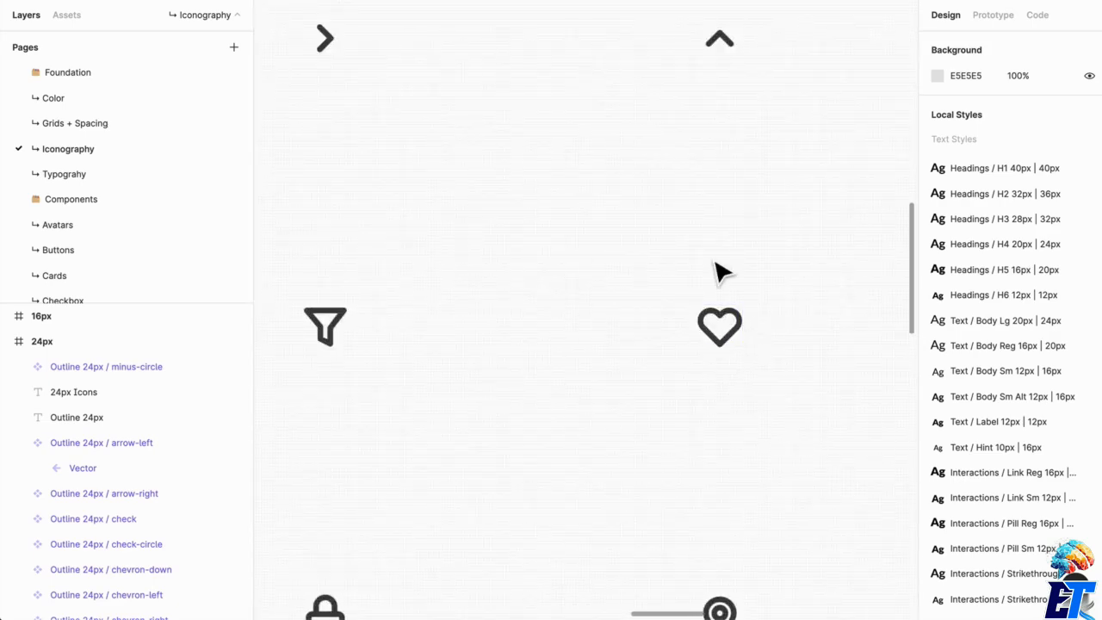
Review the Outline 24px icons again and compare the 24px and 16px frames side by side.
{"action": "scroll", "coordinate": [633, 327], "scroll_direction": "down", "scroll_amount": 5}
{"action": "mouse_move", "coordinate": [523, 479]}
{"action": "left_mouse_down"}
{"action": "mouse_move", "coordinate": [715, 488]}
{"action": "mouse_move", "coordinate": [864, 455]}
{"action": "left_mouse_up"}
{"action": "left_click_drag", "start_coordinate": [591, 462], "coordinate": [873, 445]}
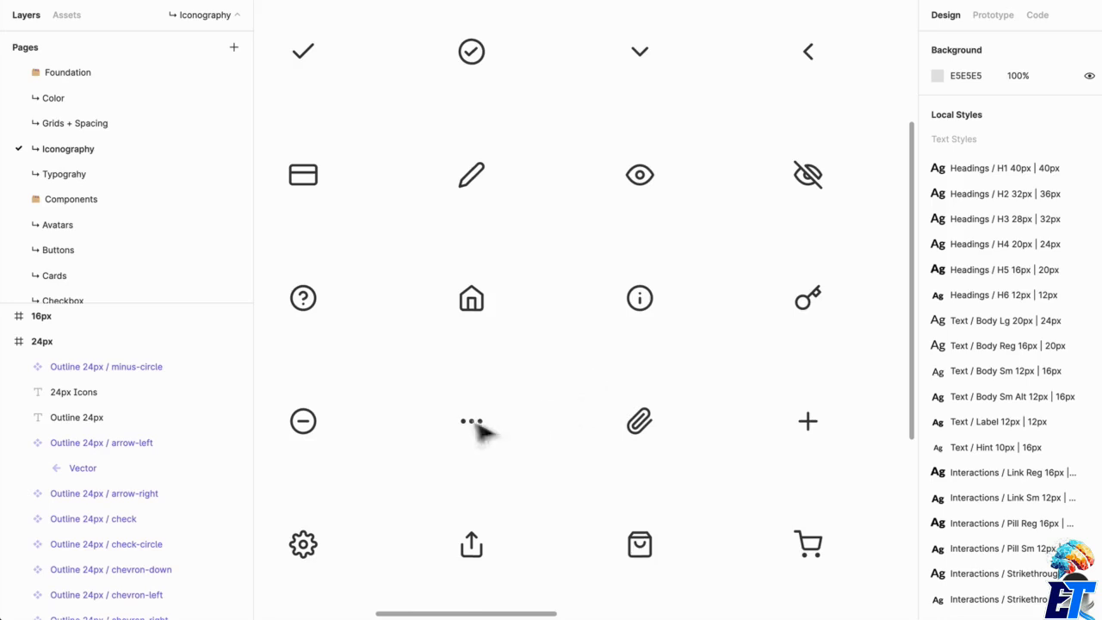
{"action": "left_click_drag", "start_coordinate": [482, 430], "coordinate": [723, 425]}
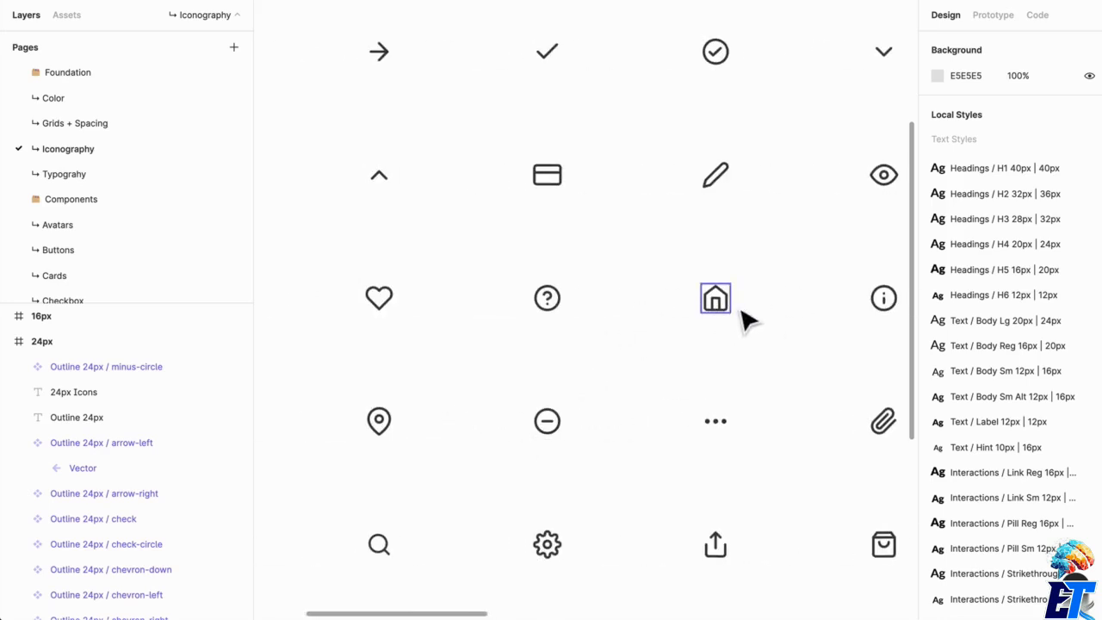
{"action": "left_click_drag", "start_coordinate": [728, 342], "coordinate": [598, 278]}
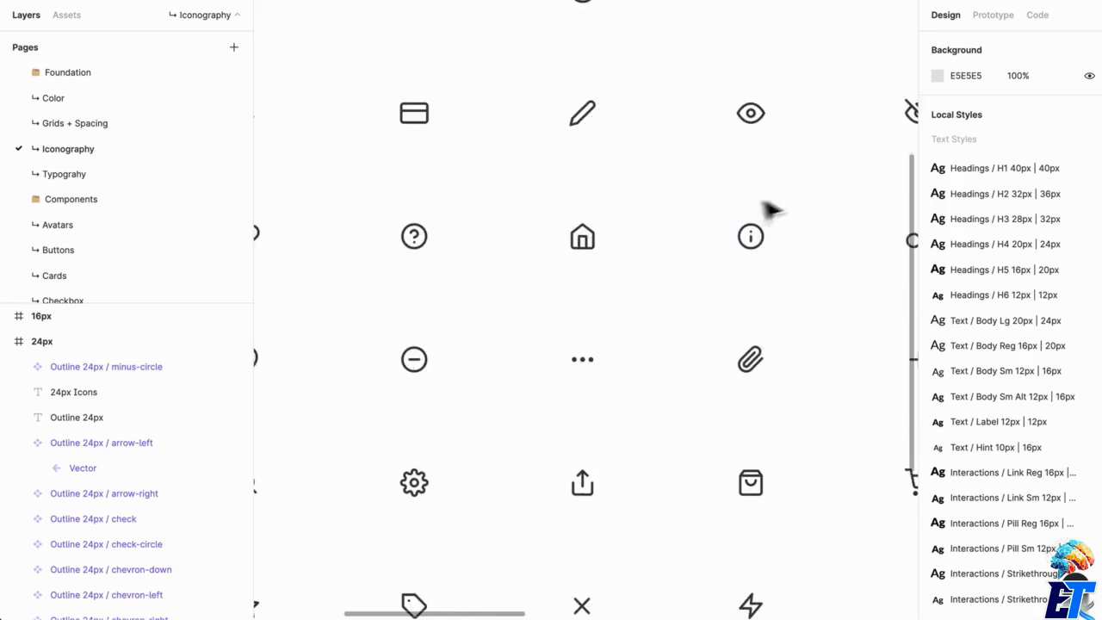
{"action": "left_click_drag", "start_coordinate": [818, 313], "coordinate": [572, 290]}
{"action": "scroll", "coordinate": [678, 388], "scroll_direction": "down", "scroll_amount": 6}
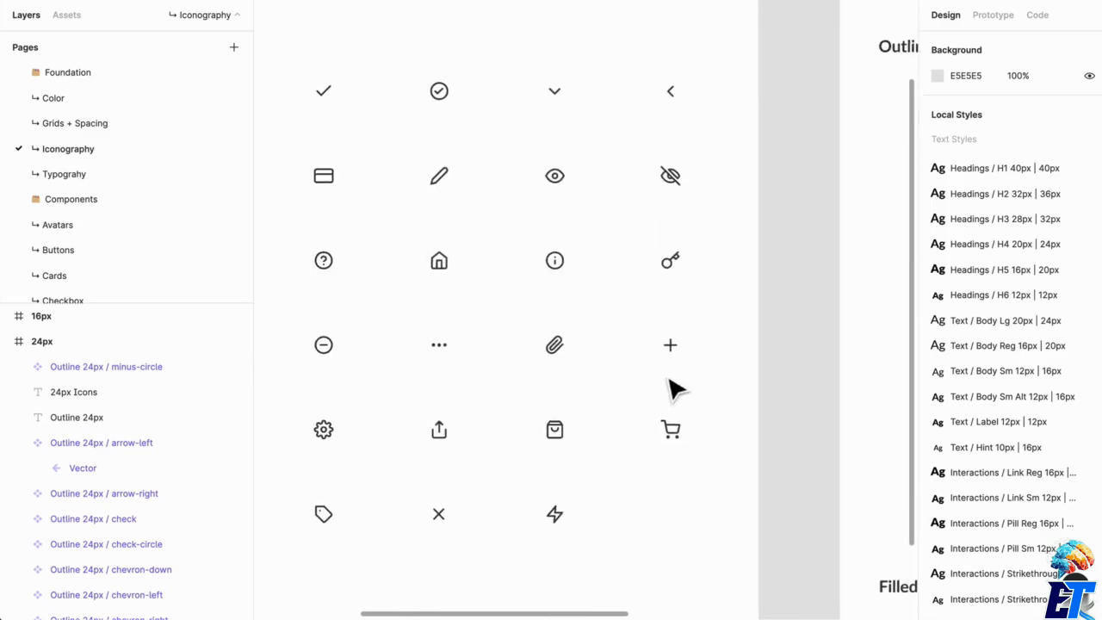
{"action": "left_click_drag", "start_coordinate": [679, 372], "coordinate": [584, 386]}
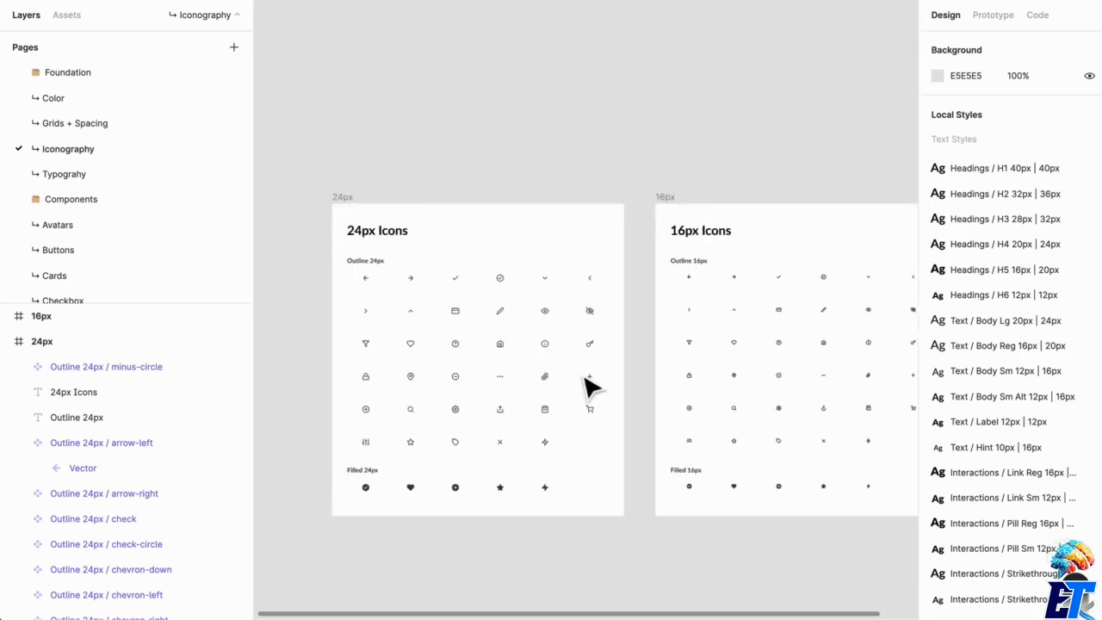